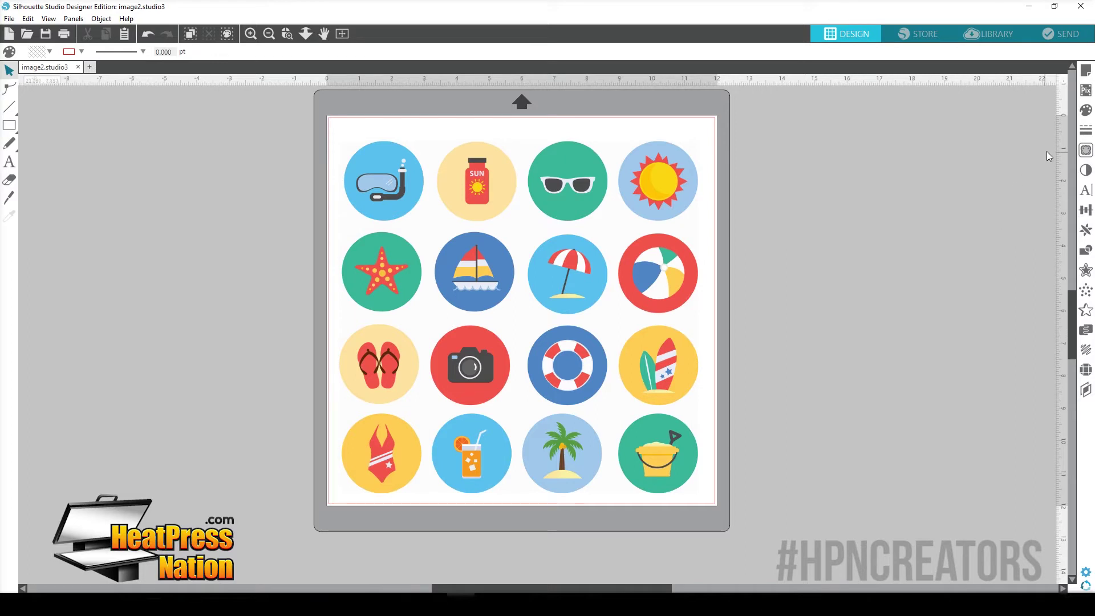
Open the Trace panel next to the image2.studio3 summer icon sheet
{"action": "left_click", "coordinate": [1087, 150]}
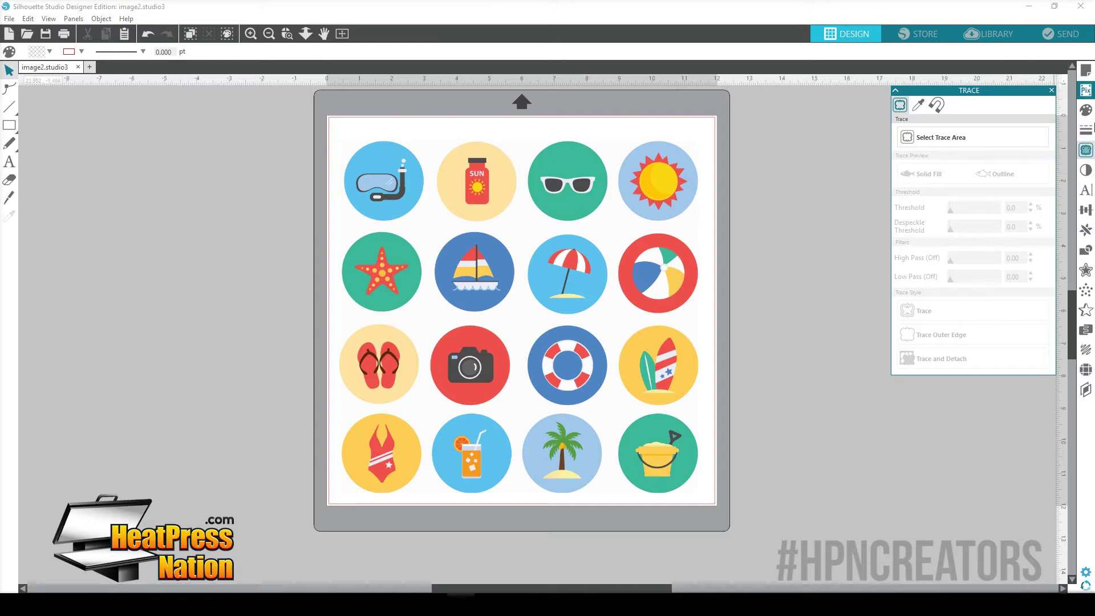
{"action": "left_click", "coordinate": [1086, 170]}
{"action": "left_click", "coordinate": [1086, 190]}
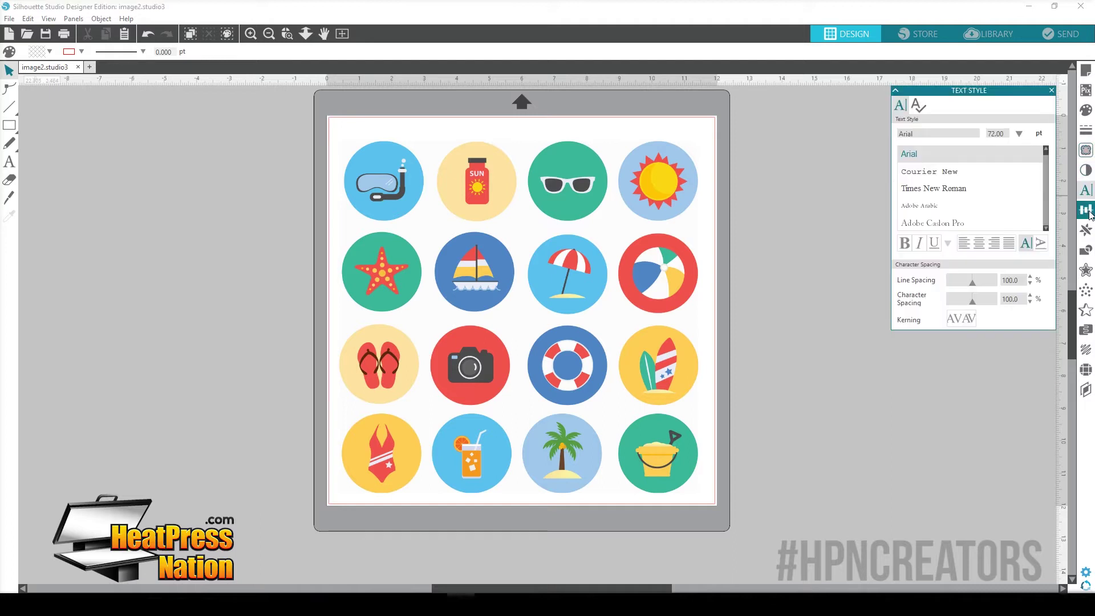
{"action": "left_click", "coordinate": [1086, 210]}
{"action": "left_click", "coordinate": [1087, 230]}
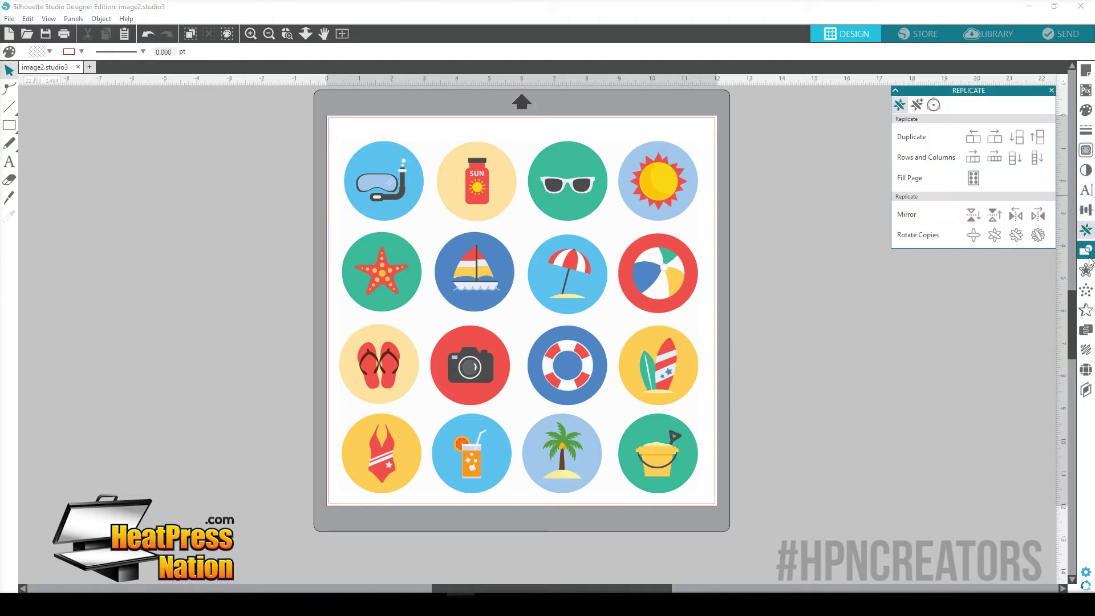
{"action": "left_click", "coordinate": [1087, 270]}
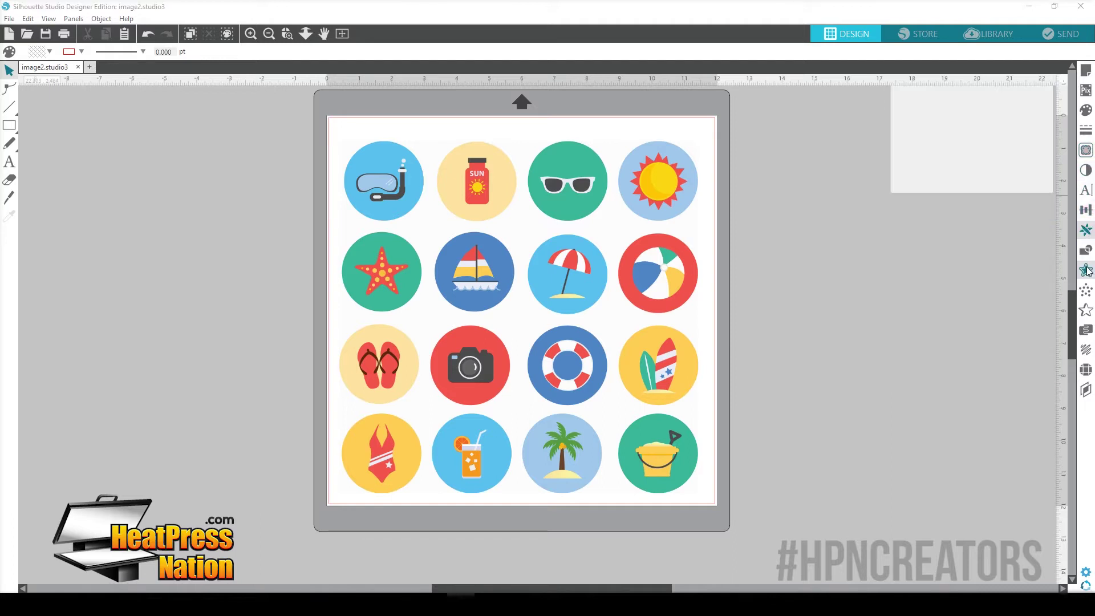
{"action": "left_click", "coordinate": [1086, 150]}
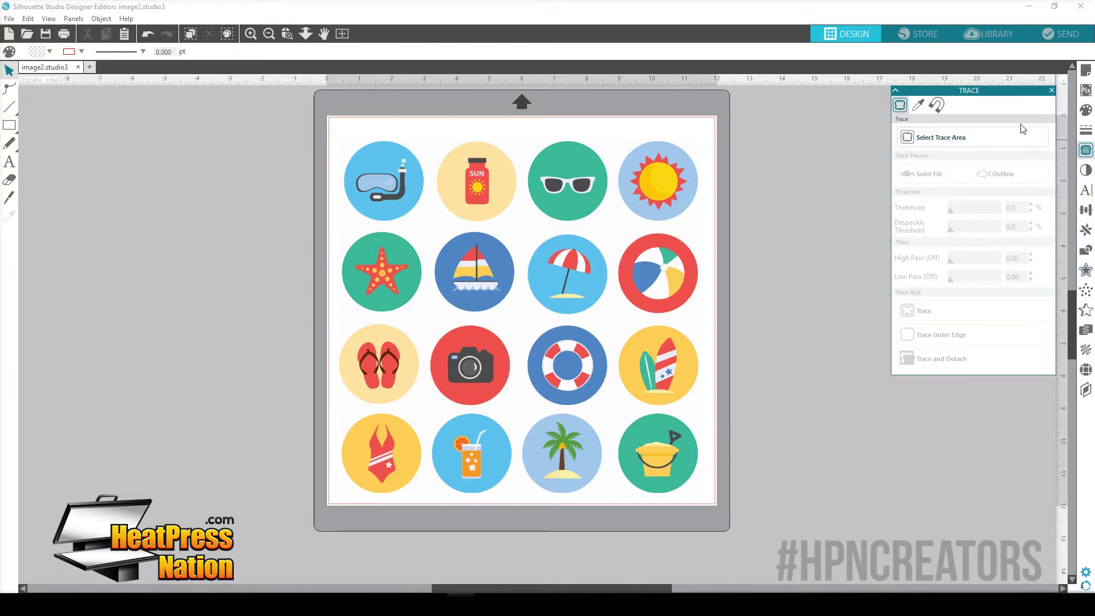
{"action": "left_click", "coordinate": [944, 141]}
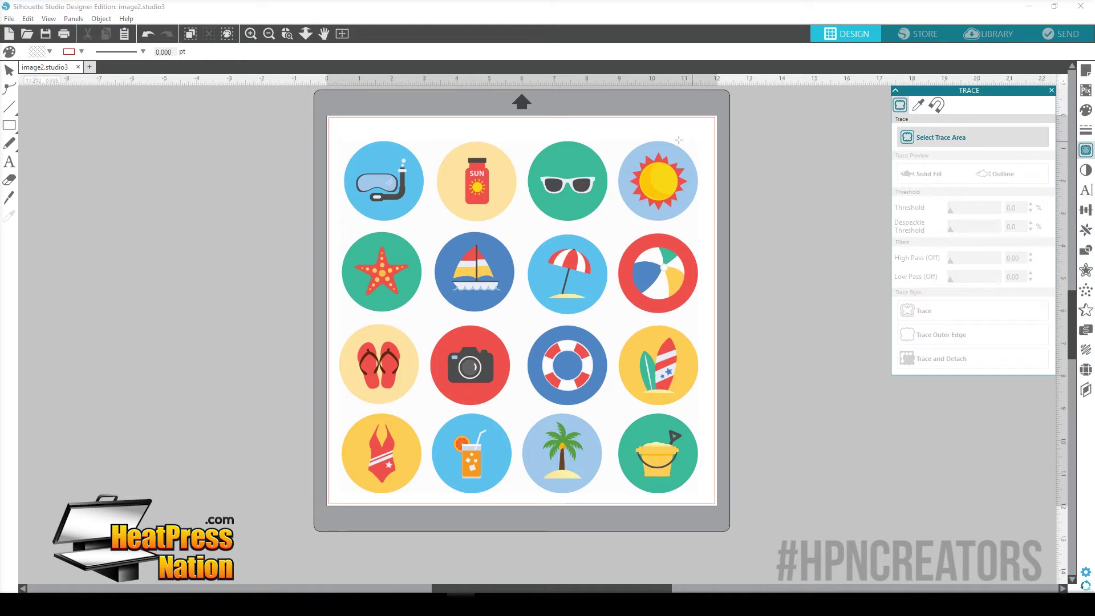
{"action": "mouse_move", "coordinate": [520, 138]}
{"action": "left_mouse_down"}
{"action": "mouse_move", "coordinate": [527, 165]}
{"action": "mouse_move", "coordinate": [614, 232]}
{"action": "left_mouse_up"}
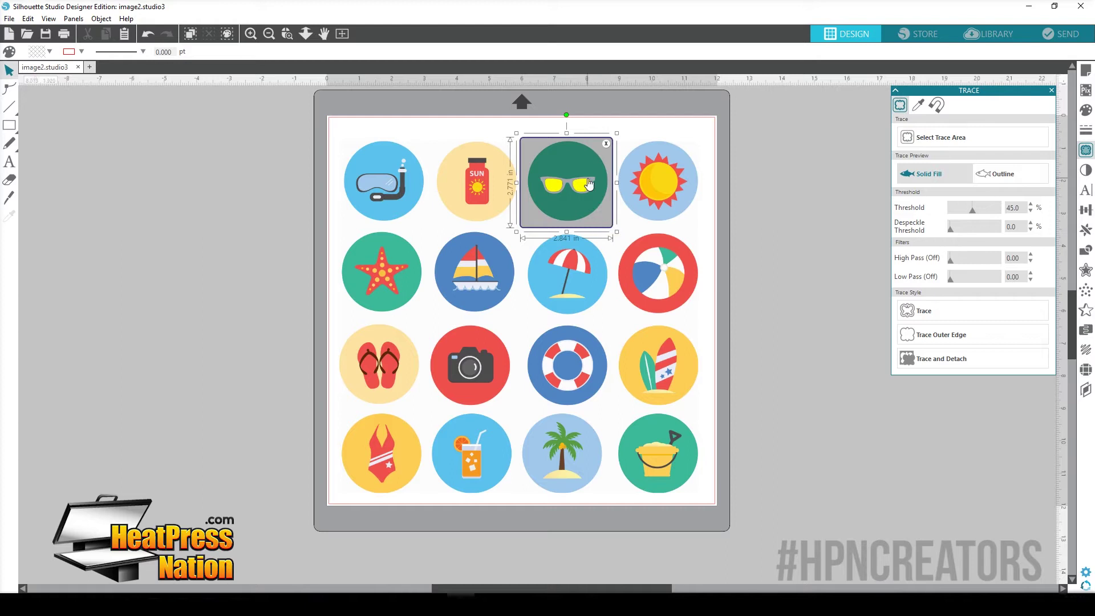
{"action": "left_click", "coordinate": [606, 144]}
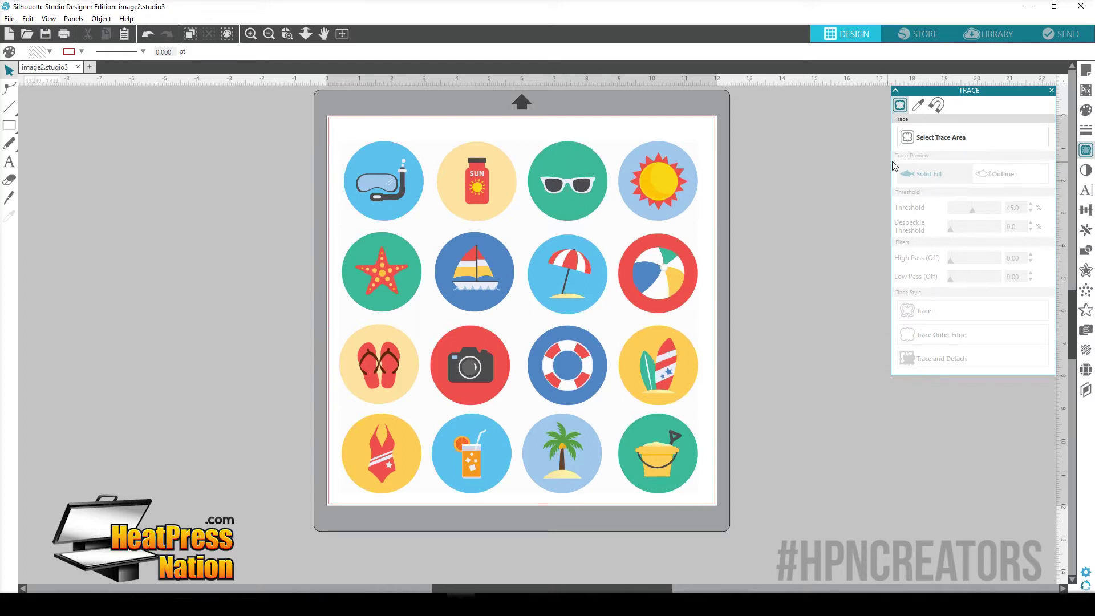
{"action": "left_click", "coordinate": [953, 139]}
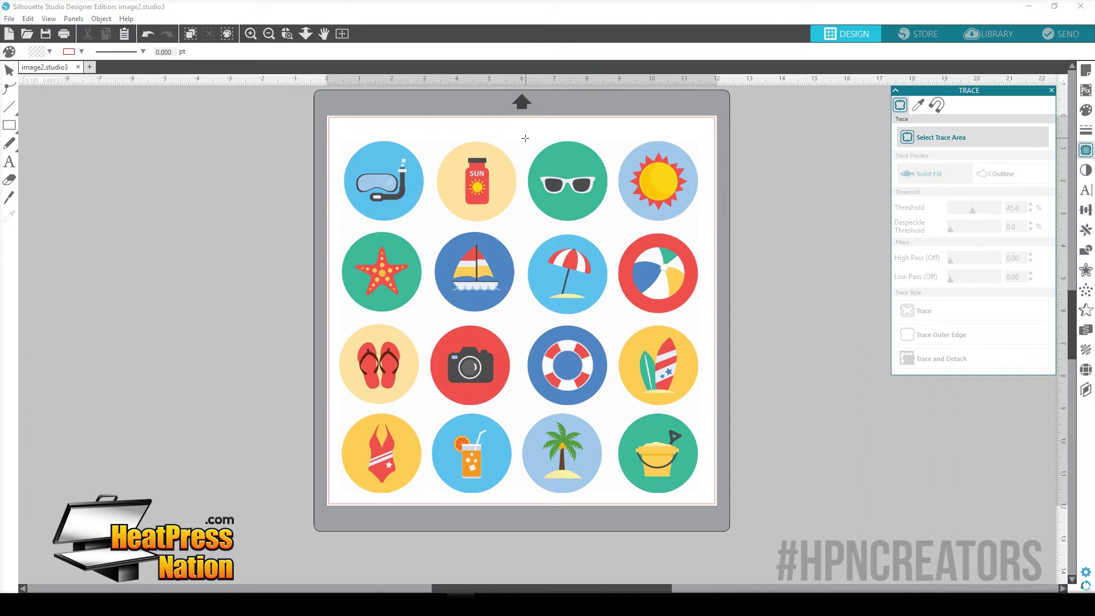
{"action": "mouse_move", "coordinate": [525, 139]}
{"action": "left_mouse_down"}
{"action": "mouse_move", "coordinate": [543, 185]}
{"action": "mouse_move", "coordinate": [614, 226]}
{"action": "left_mouse_up"}
{"action": "left_click_drag", "start_coordinate": [977, 212], "coordinate": [974, 211]}
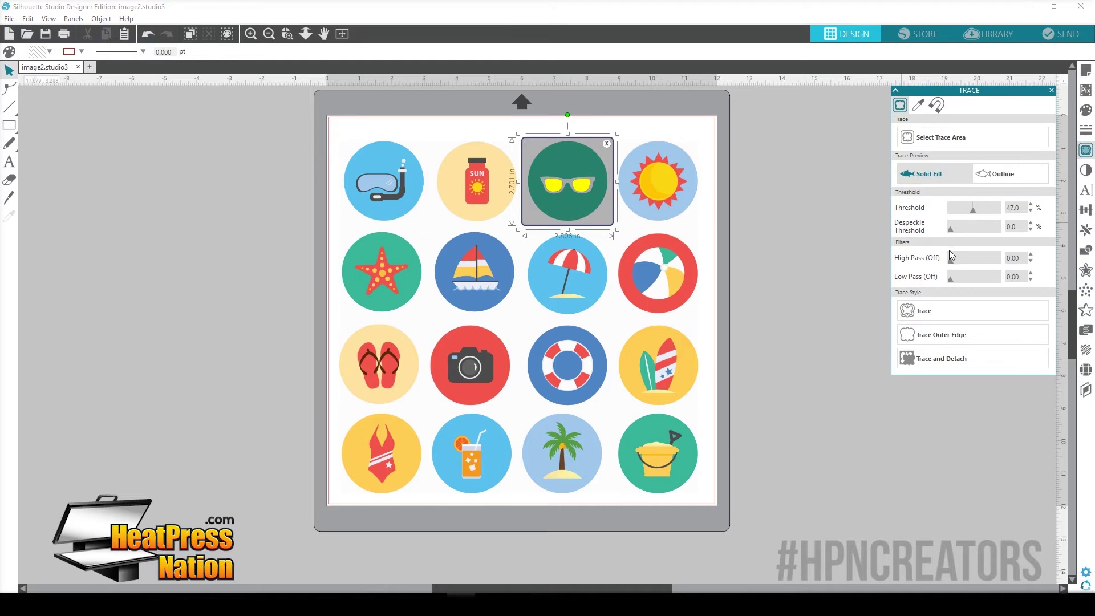
{"action": "mouse_move", "coordinate": [953, 262]}
{"action": "left_mouse_down"}
{"action": "mouse_move", "coordinate": [977, 266]}
{"action": "mouse_move", "coordinate": [950, 268]}
{"action": "left_mouse_up"}
{"action": "left_click", "coordinate": [607, 143]}
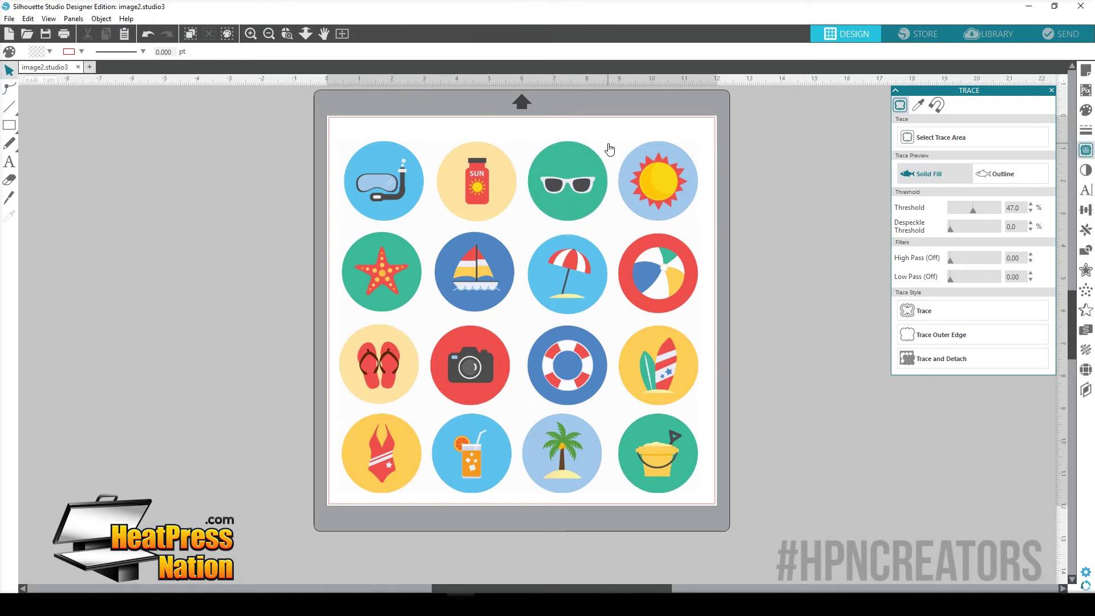
Mark a trace area around the sunglasses icon
{"action": "left_click", "coordinate": [920, 105]}
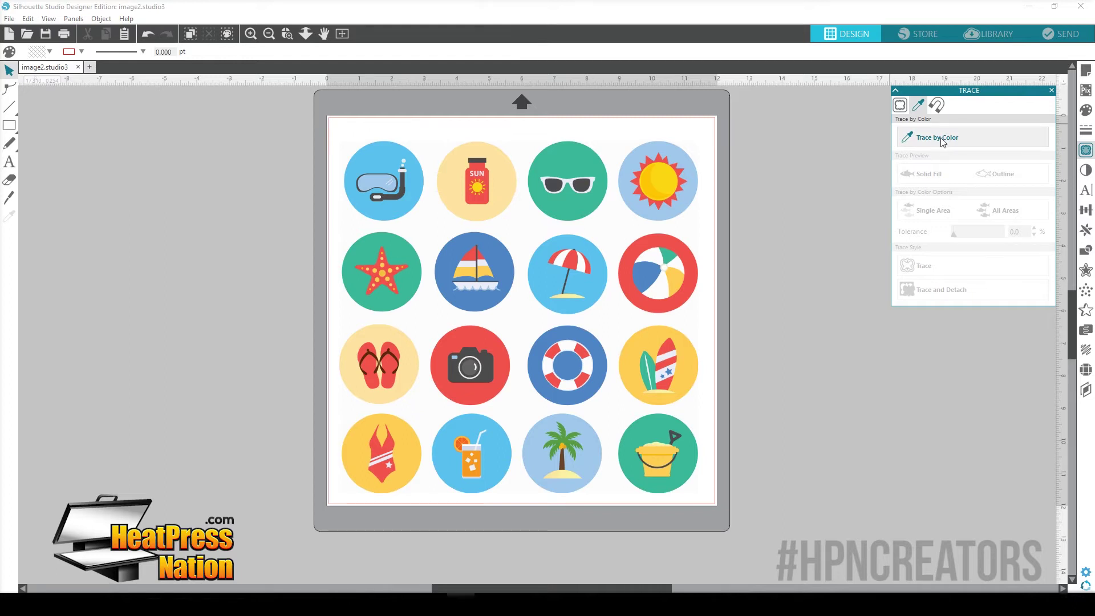
{"action": "left_click", "coordinate": [900, 105]}
{"action": "left_click", "coordinate": [941, 137]}
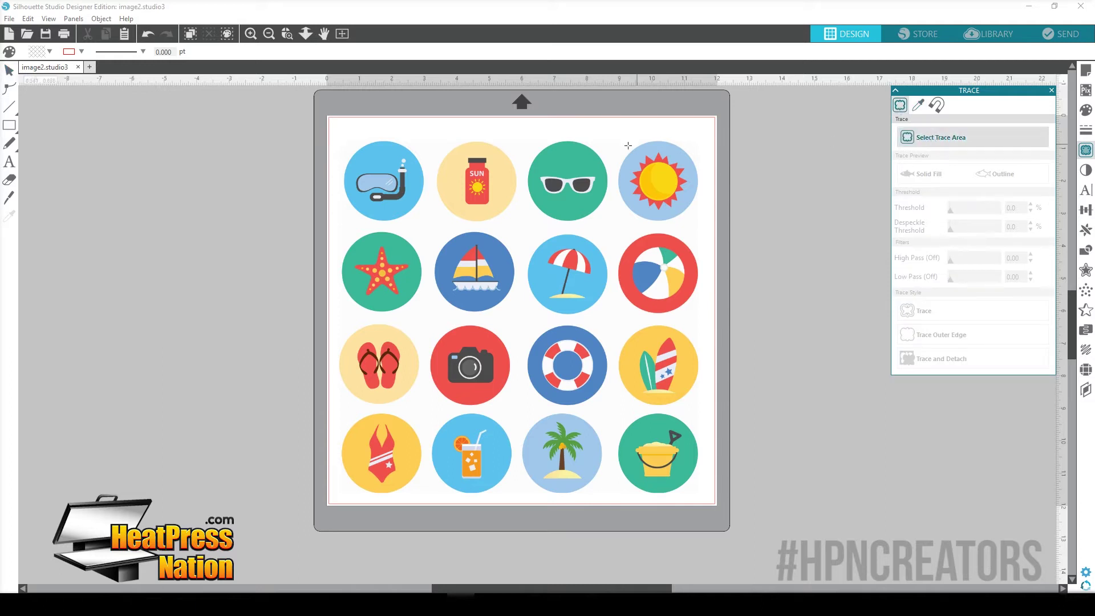
{"action": "mouse_move", "coordinate": [521, 130]}
{"action": "left_mouse_down"}
{"action": "mouse_move", "coordinate": [539, 168]}
{"action": "mouse_move", "coordinate": [615, 230]}
{"action": "left_mouse_up"}
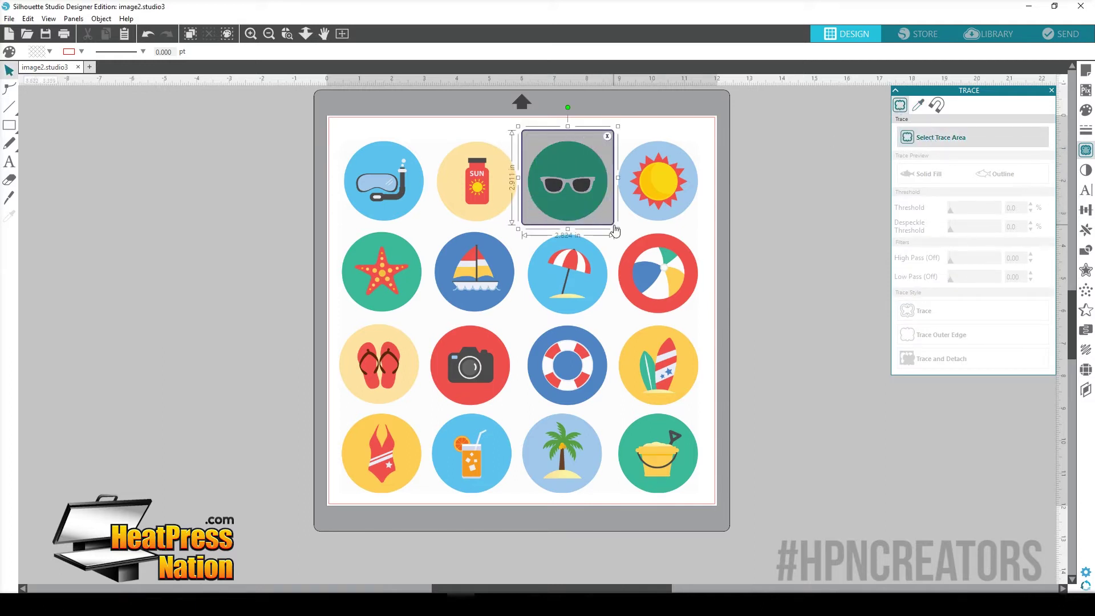
Switch to Trace by Color and sample the sunglasses' green background colour
{"action": "left_click", "coordinate": [919, 106]}
{"action": "left_click", "coordinate": [945, 141]}
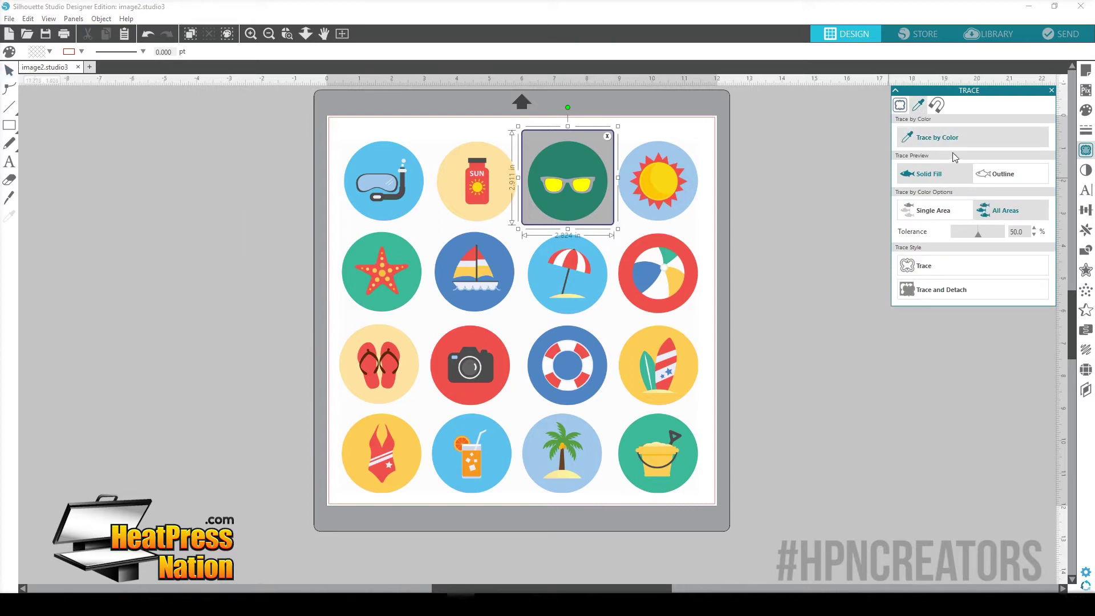
{"action": "left_click", "coordinate": [567, 168]}
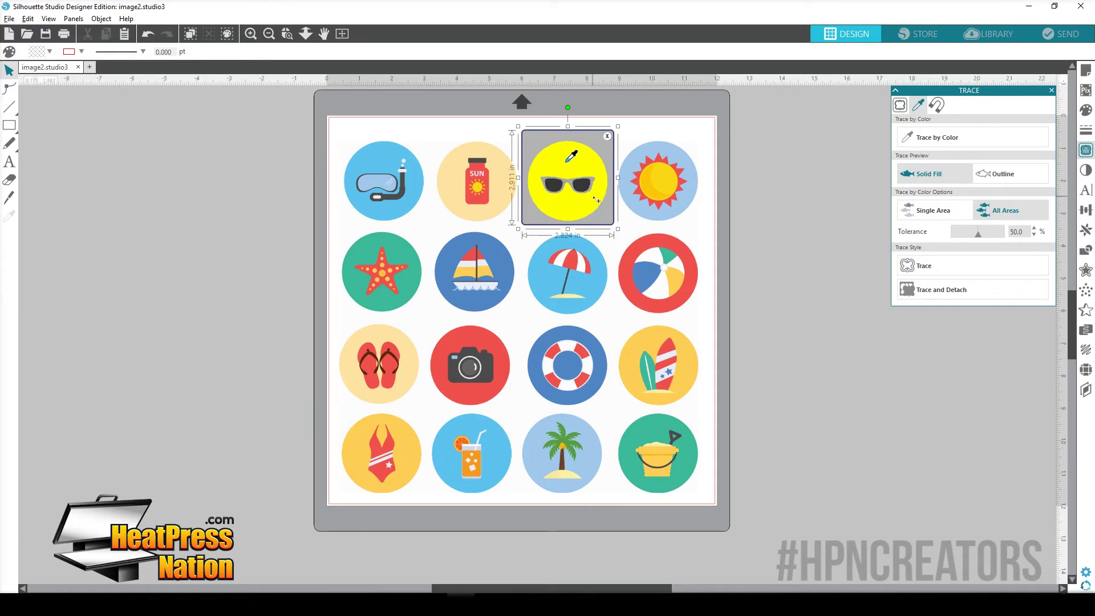
{"action": "scroll", "coordinate": [568, 160], "scroll_direction": "up", "scroll_amount": 3}
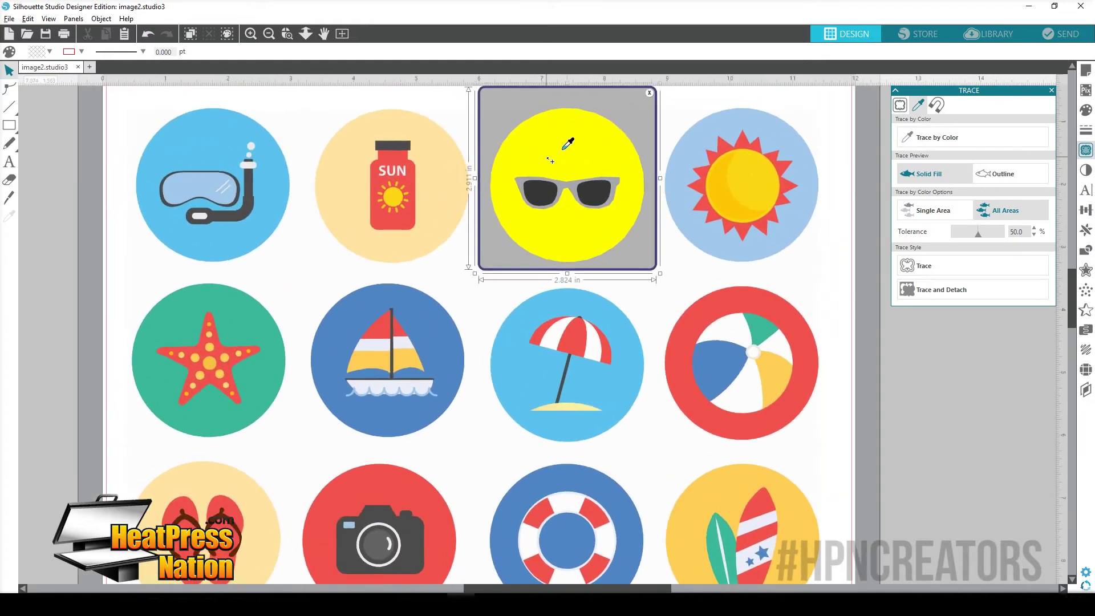
Preview the sunglasses' green circle as an outline at 57% tolerance and trace it
{"action": "scroll", "coordinate": [551, 161], "scroll_direction": "up", "scroll_amount": 1}
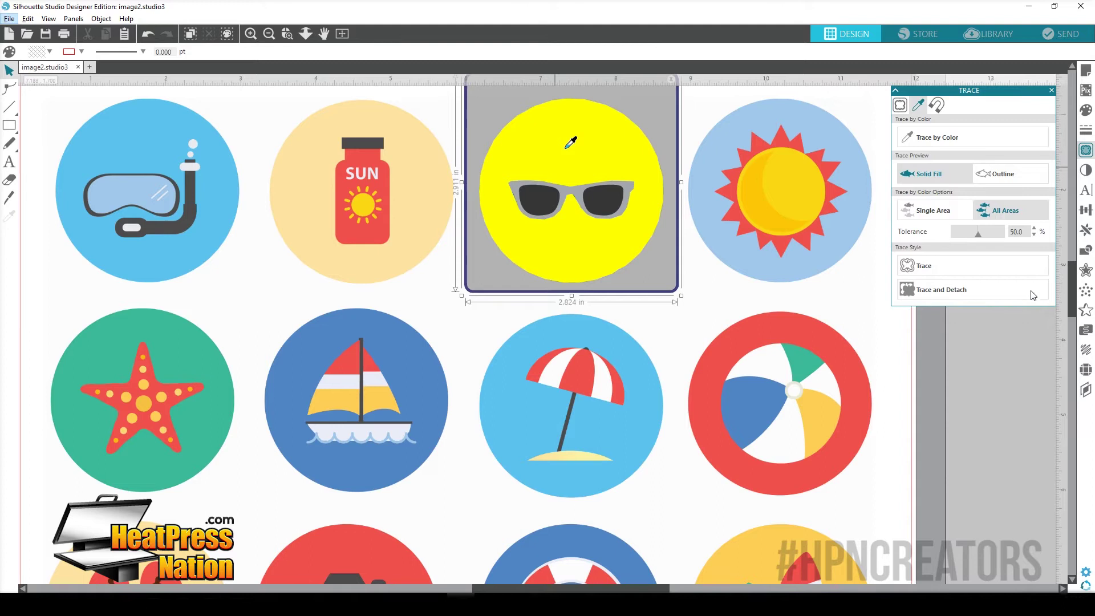
{"action": "left_click_drag", "start_coordinate": [1077, 290], "coordinate": [1077, 267]}
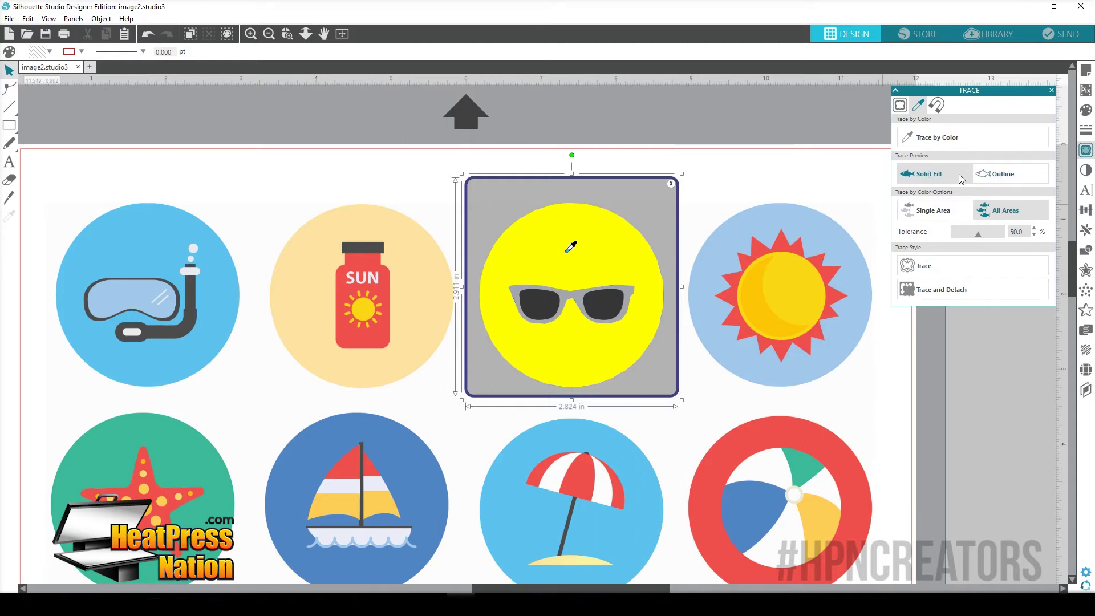
{"action": "left_click", "coordinate": [1010, 178]}
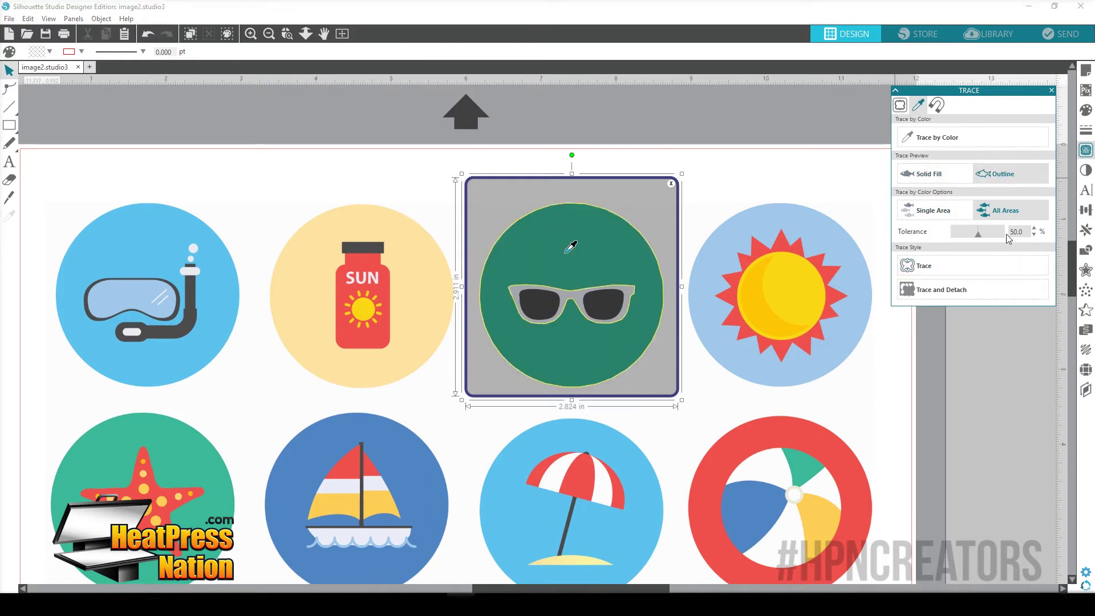
{"action": "mouse_move", "coordinate": [985, 236]}
{"action": "left_mouse_down"}
{"action": "mouse_move", "coordinate": [947, 239]}
{"action": "mouse_move", "coordinate": [982, 234]}
{"action": "left_mouse_up"}
{"action": "left_click", "coordinate": [925, 270]}
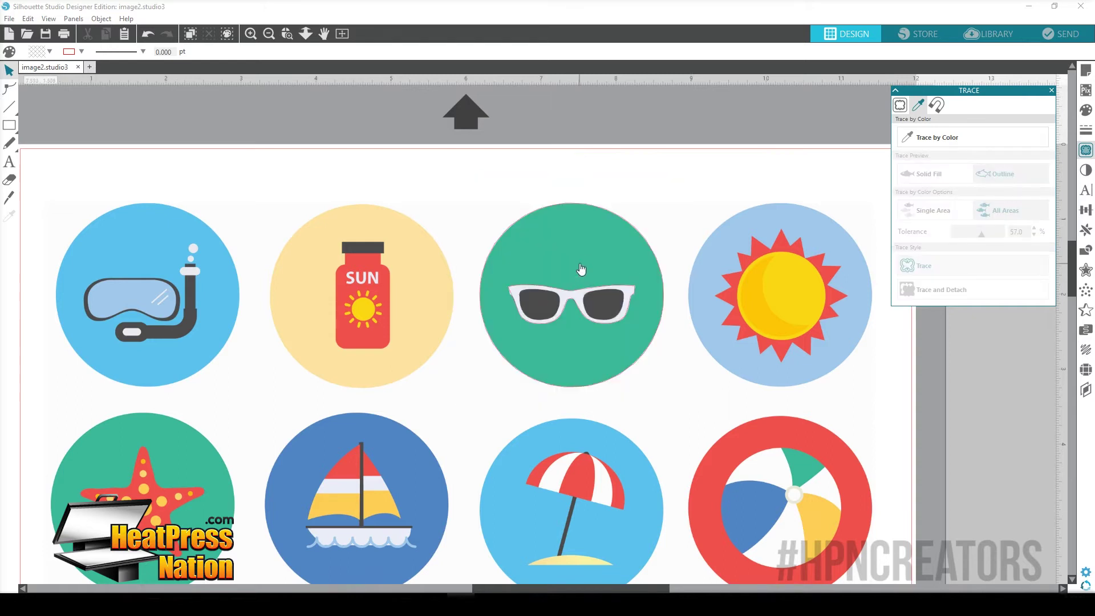
Drag the icon image aside to check the red cut line, then undo the move
{"action": "left_click_drag", "start_coordinate": [583, 260], "coordinate": [568, 481]}
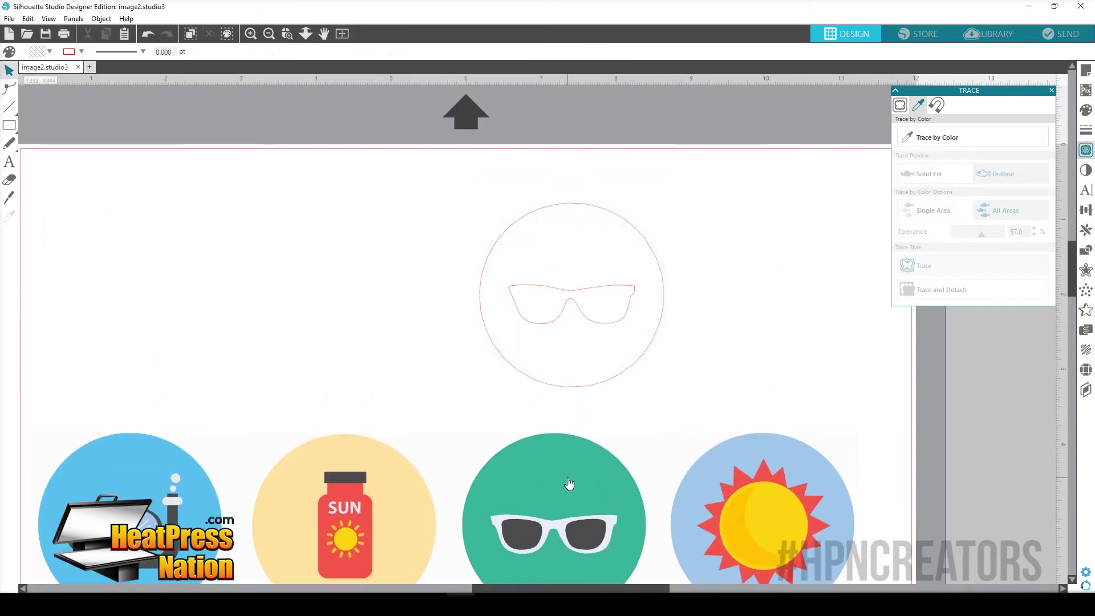
{"action": "left_click", "coordinate": [555, 350]}
{"action": "key", "text": "ctrl+z"}
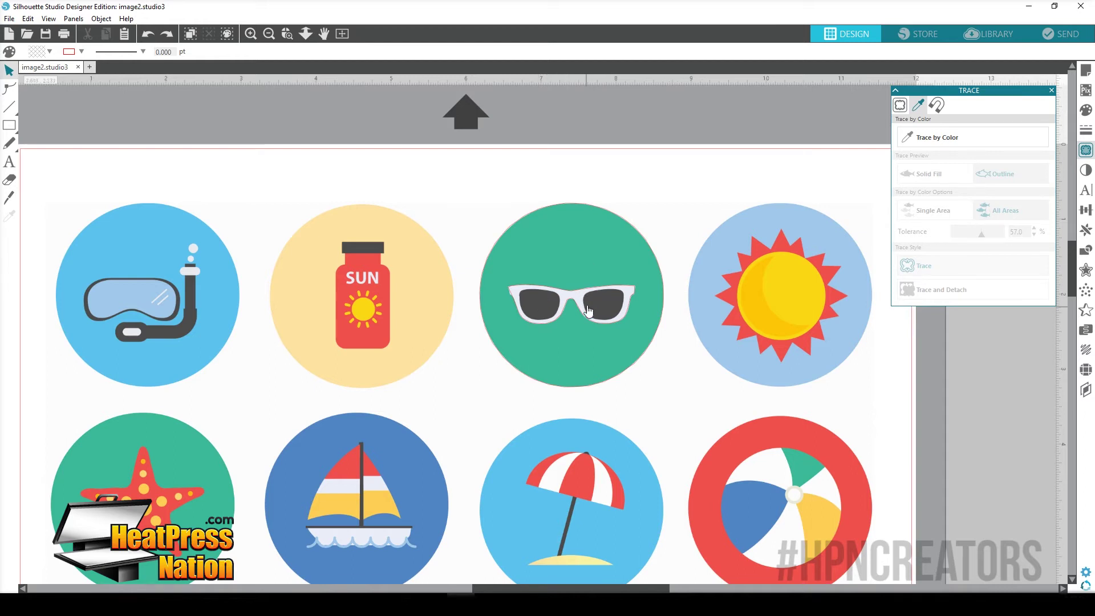
{"action": "left_click", "coordinate": [900, 105]}
Mark a trace area around the sunglasses circle and sample its green background for colour tracing
{"action": "mouse_move", "coordinate": [469, 193]}
{"action": "left_mouse_down"}
{"action": "mouse_move", "coordinate": [506, 330]}
{"action": "mouse_move", "coordinate": [679, 400]}
{"action": "left_mouse_up"}
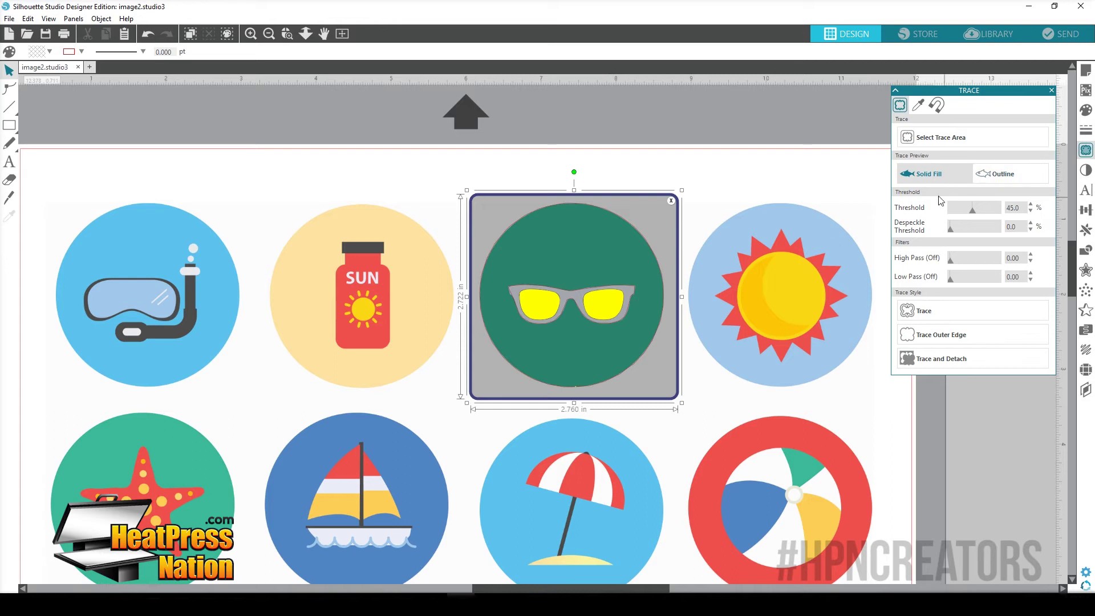
{"action": "left_click", "coordinate": [919, 108]}
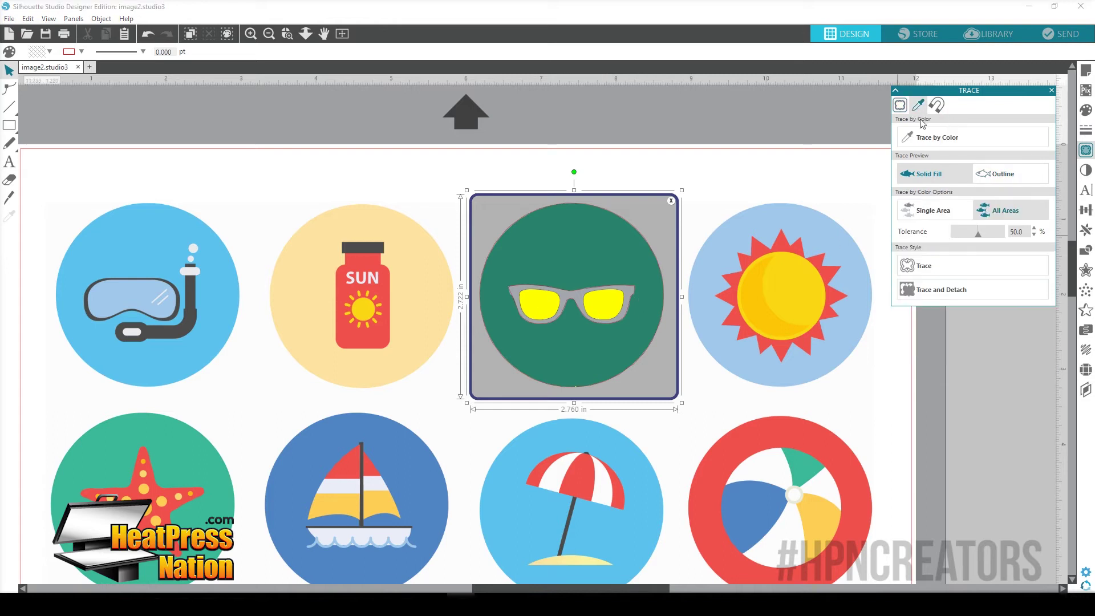
{"action": "left_click", "coordinate": [950, 140]}
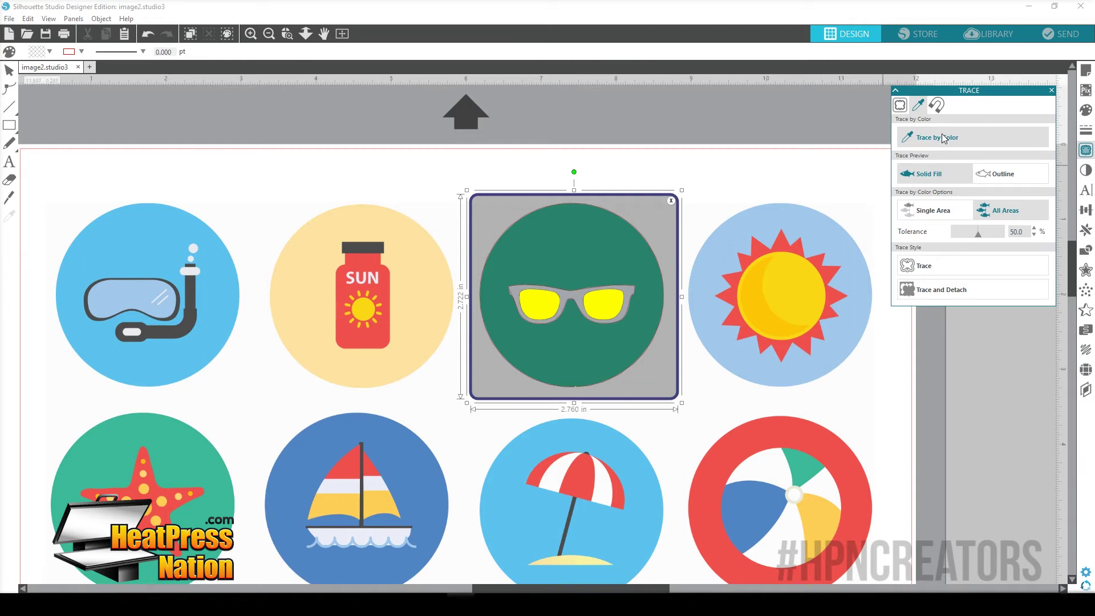
{"action": "left_click", "coordinate": [577, 296]}
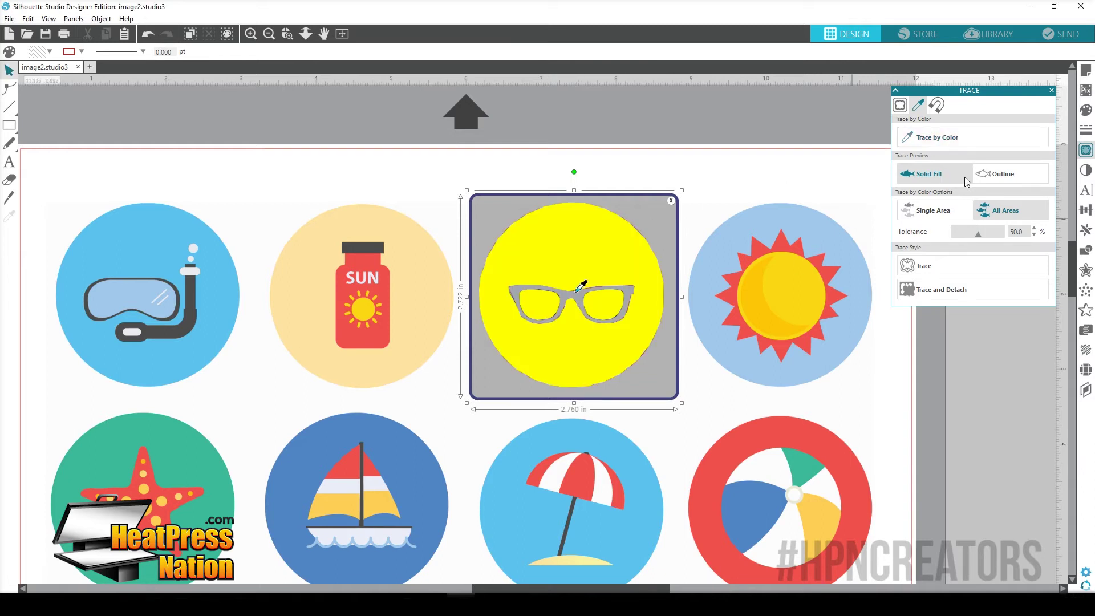
Trace the green area as a single area at 40% tolerance and move the image clear
{"action": "left_click", "coordinate": [944, 212]}
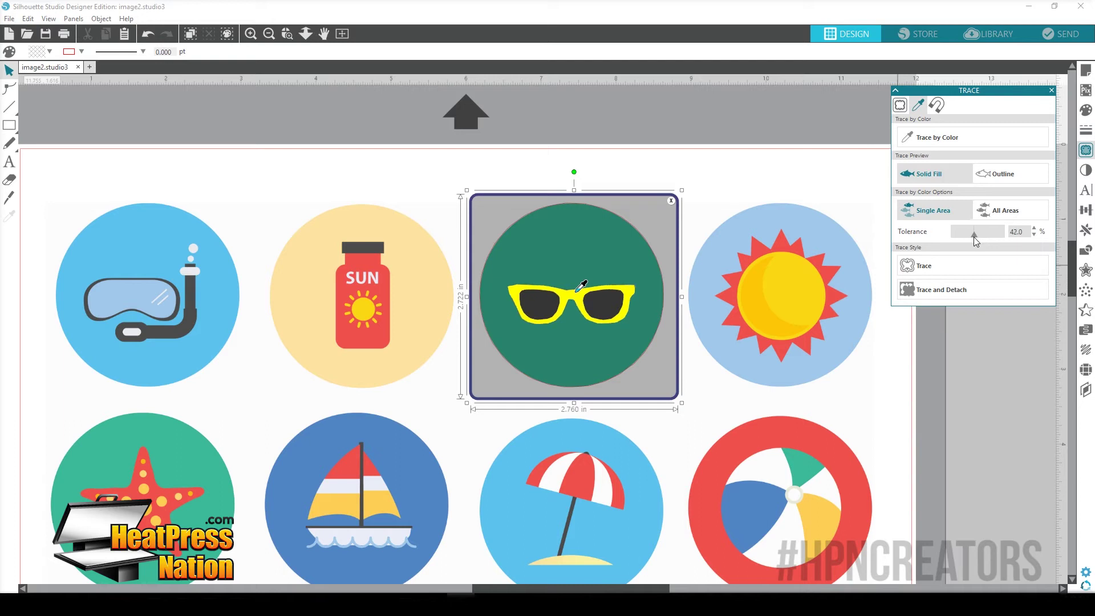
{"action": "left_click_drag", "start_coordinate": [972, 239], "coordinate": [984, 238]}
{"action": "left_click", "coordinate": [932, 271]}
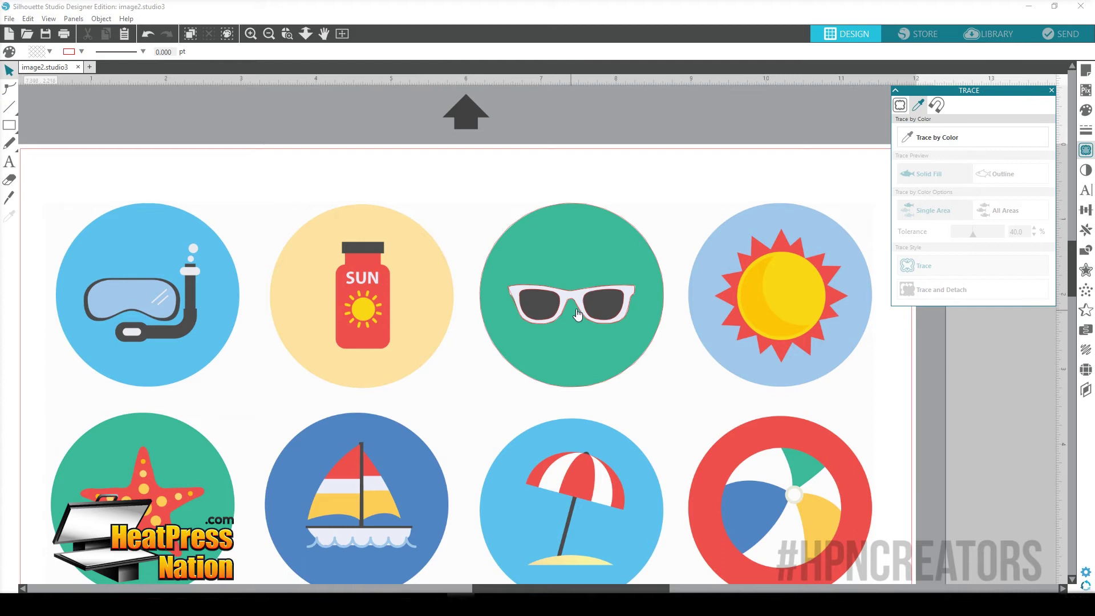
{"action": "left_click_drag", "start_coordinate": [576, 244], "coordinate": [478, 494]}
Pull the traced circle off the glasses outline and back, then scroll to the umbrella row
{"action": "scroll", "coordinate": [580, 319], "scroll_direction": "up", "scroll_amount": 1}
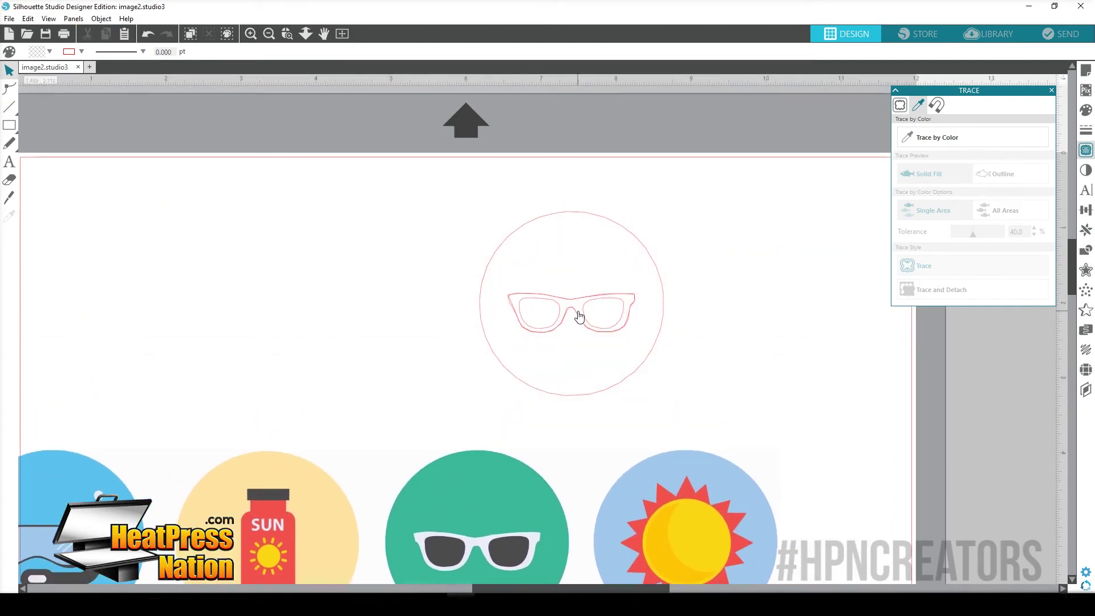
{"action": "scroll", "coordinate": [580, 317], "scroll_direction": "left", "scroll_amount": 3}
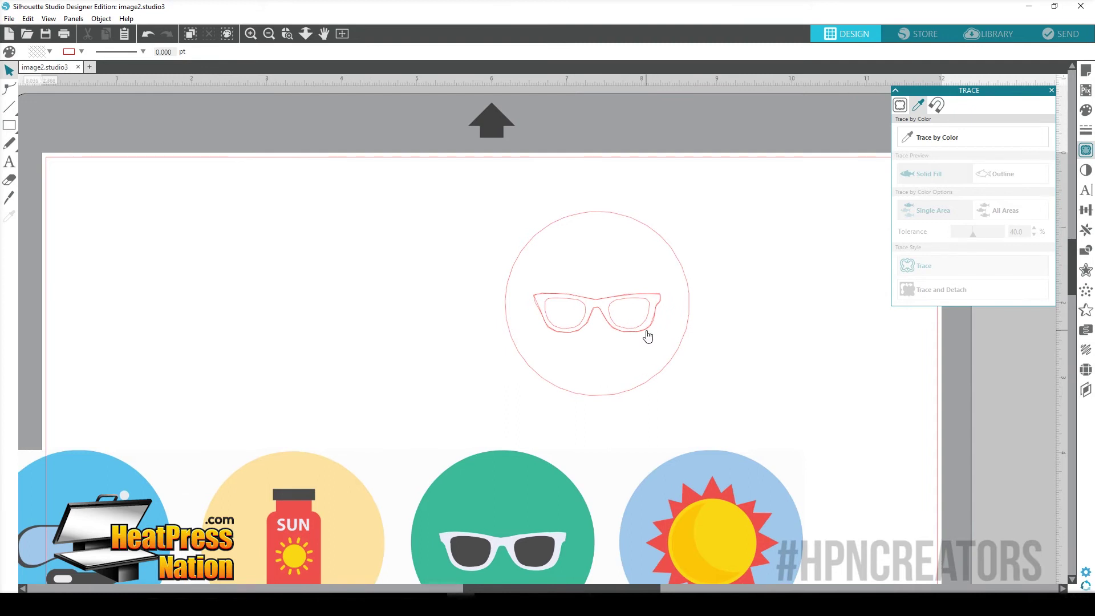
{"action": "left_click", "coordinate": [648, 336]}
{"action": "mouse_move", "coordinate": [649, 330]}
{"action": "left_mouse_down"}
{"action": "mouse_move", "coordinate": [727, 358]}
{"action": "mouse_move", "coordinate": [814, 352]}
{"action": "left_mouse_up"}
{"action": "left_click", "coordinate": [814, 352]}
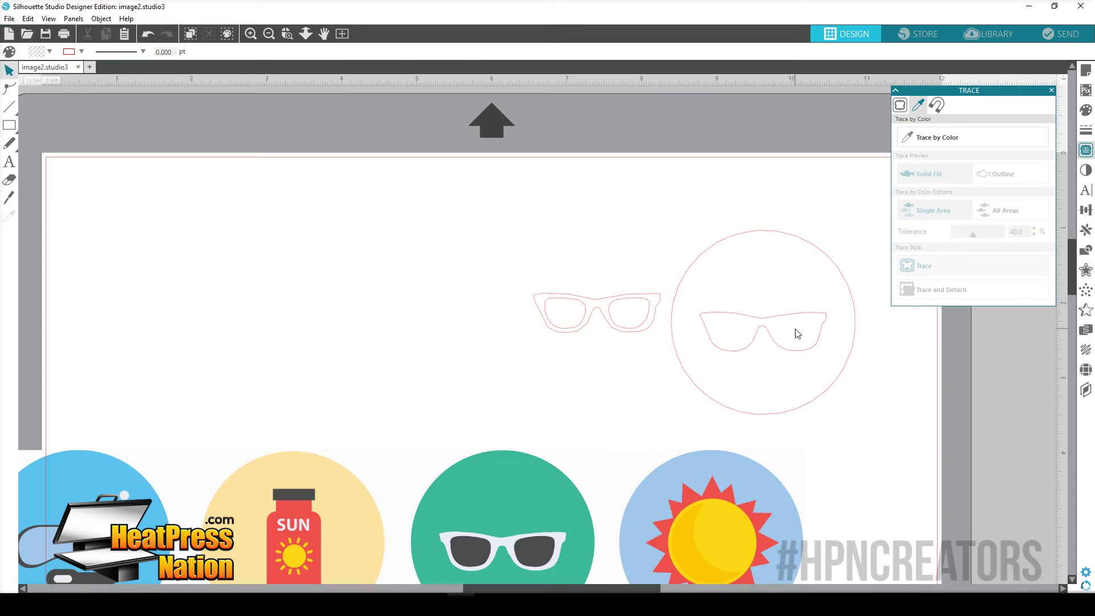
{"action": "mouse_move", "coordinate": [772, 335]}
{"action": "left_mouse_down"}
{"action": "mouse_move", "coordinate": [589, 307]}
{"action": "mouse_move", "coordinate": [601, 319]}
{"action": "left_mouse_up"}
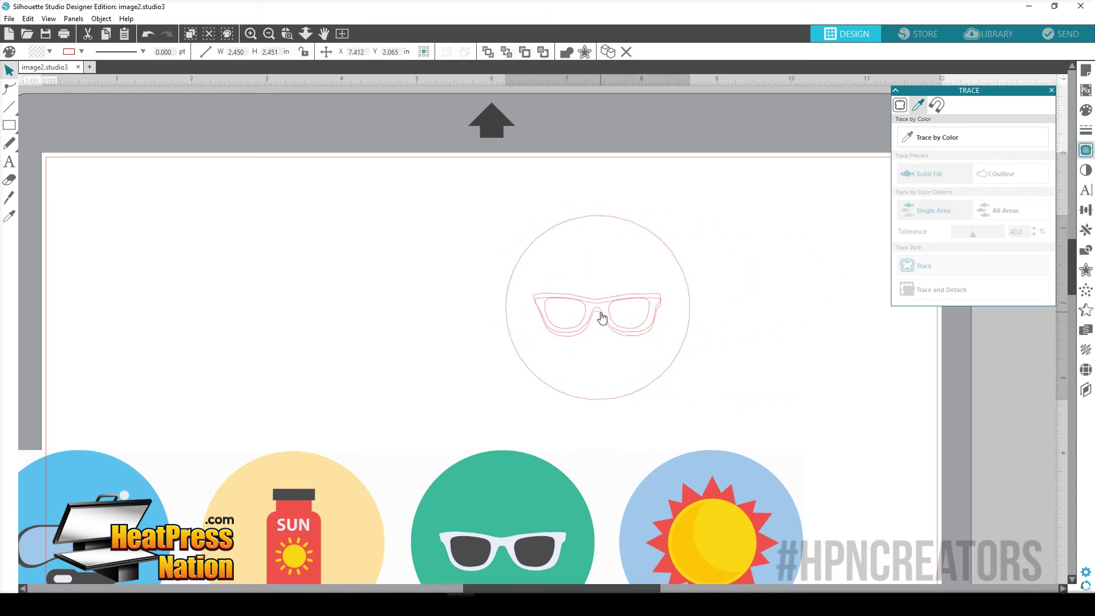
{"action": "left_click", "coordinate": [614, 367]}
{"action": "scroll", "coordinate": [582, 374], "scroll_direction": "down", "scroll_amount": 3}
{"action": "scroll", "coordinate": [581, 372], "scroll_direction": "down", "scroll_amount": 10}
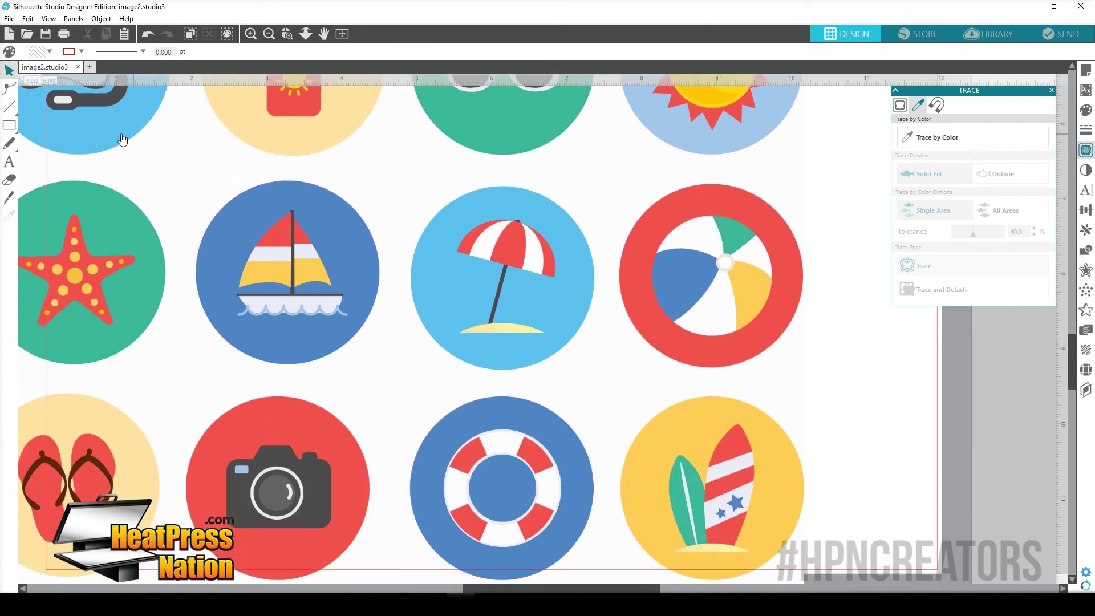
Mark a trace area around the beach umbrella and trace its red canopy stripes by colour
{"action": "left_click", "coordinate": [900, 105]}
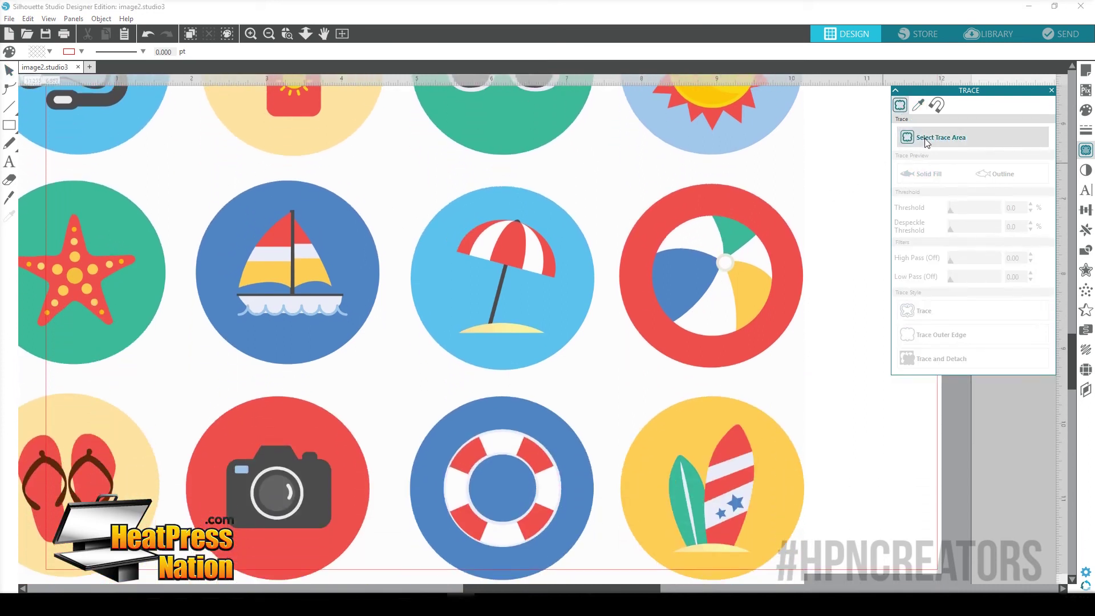
{"action": "left_click_drag", "start_coordinate": [401, 162], "coordinate": [609, 377]}
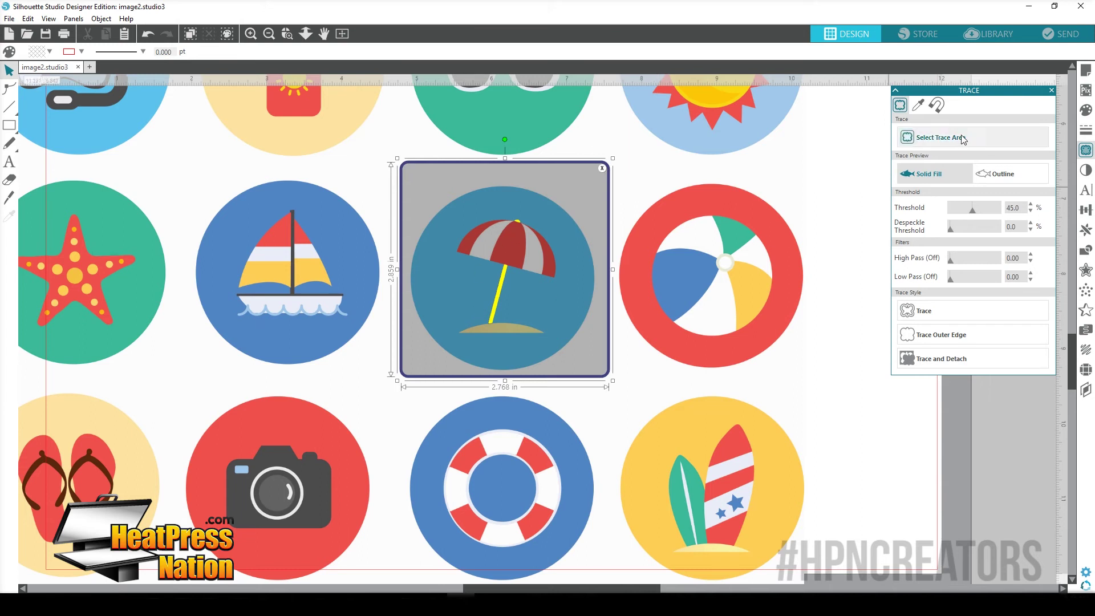
{"action": "left_click", "coordinate": [918, 104]}
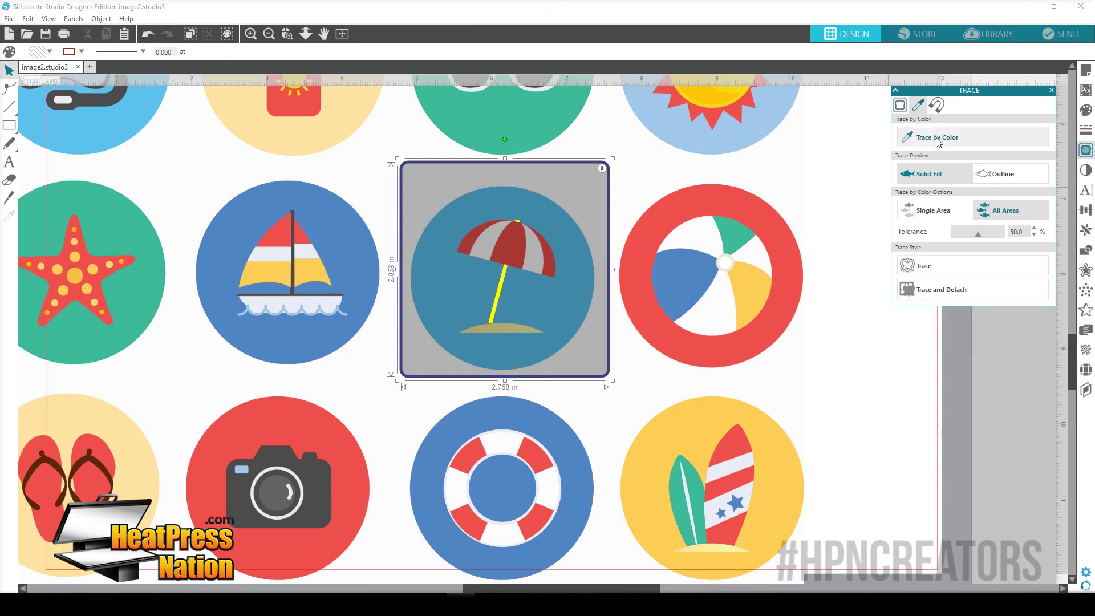
{"action": "left_click", "coordinate": [507, 253]}
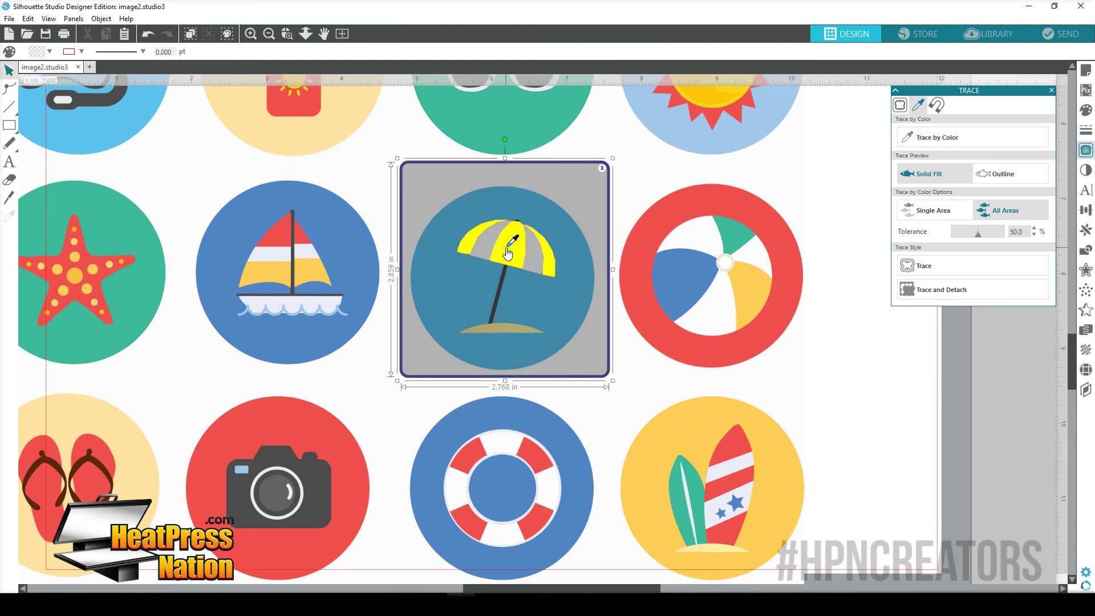
{"action": "left_click", "coordinate": [927, 267]}
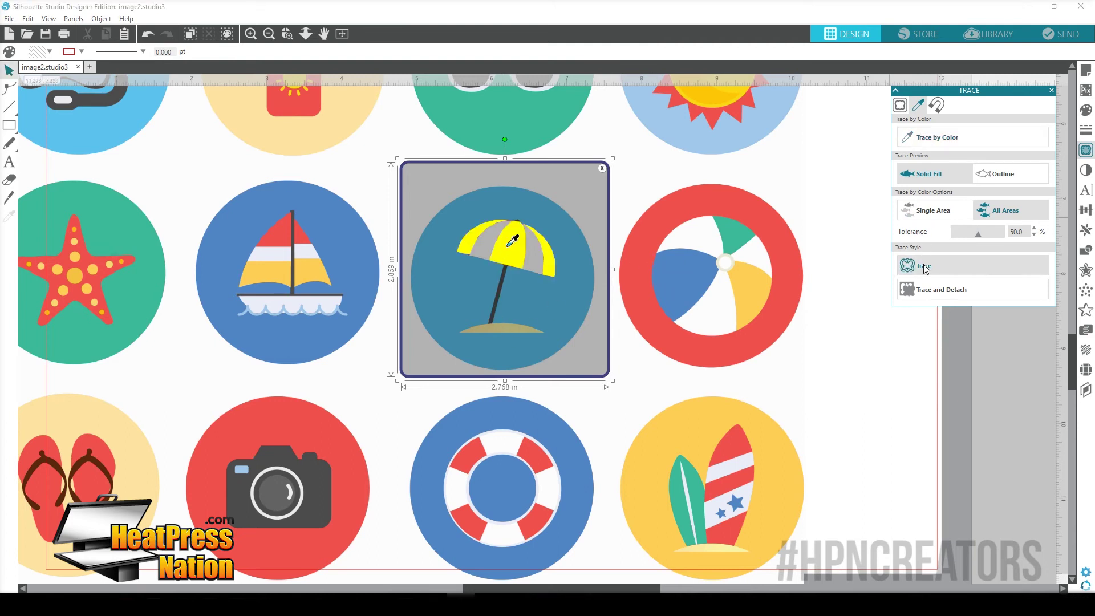
{"action": "left_click", "coordinate": [900, 105]}
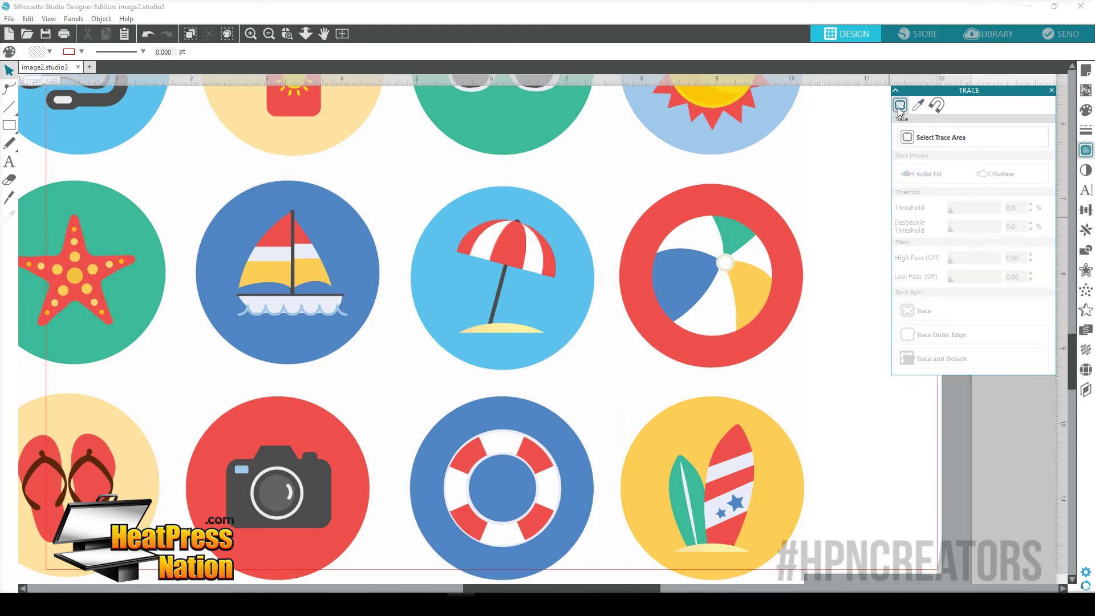
{"action": "left_click", "coordinate": [925, 141]}
Redraw the trace area around the beach-umbrella icon and switch to Trace by Color
{"action": "mouse_move", "coordinate": [401, 176]}
{"action": "left_mouse_down"}
{"action": "mouse_move", "coordinate": [577, 391]}
{"action": "mouse_move", "coordinate": [603, 381]}
{"action": "left_mouse_up"}
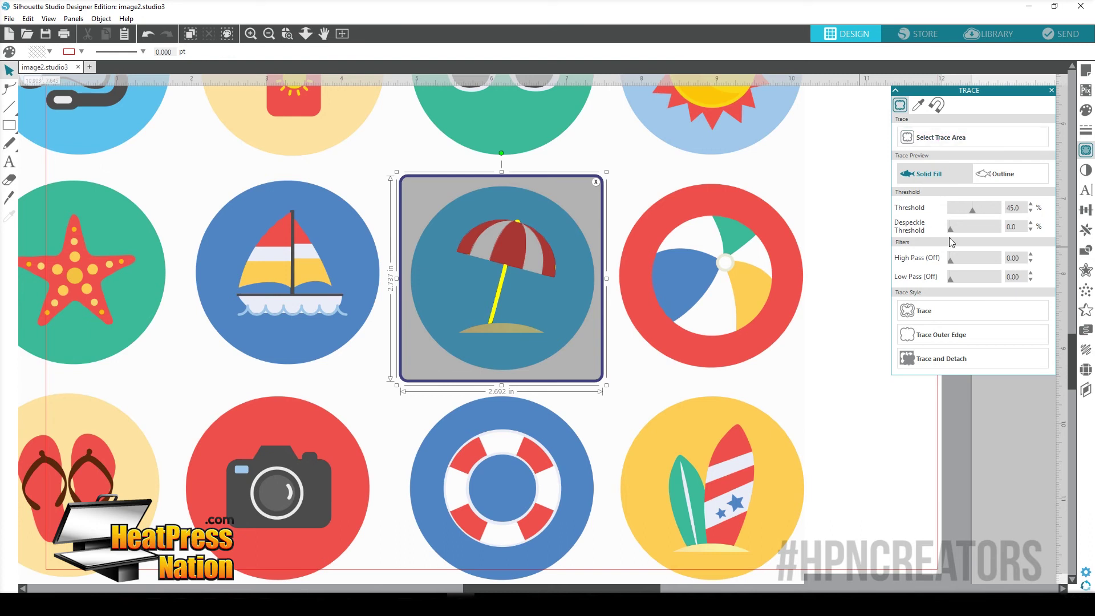
{"action": "left_click", "coordinate": [949, 314]}
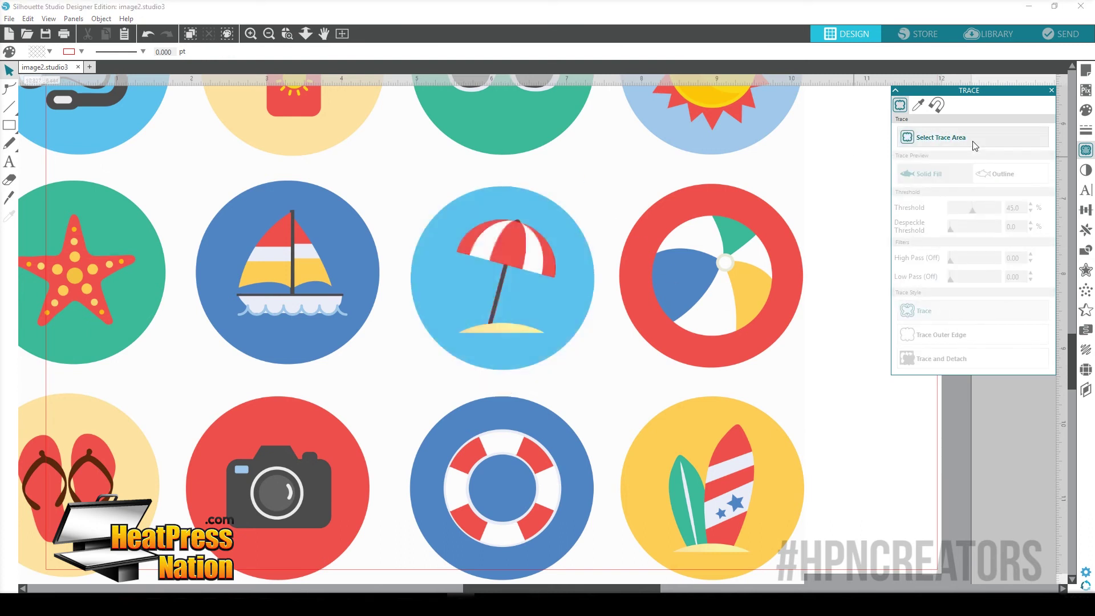
{"action": "left_click", "coordinate": [956, 137]}
{"action": "mouse_move", "coordinate": [399, 182]}
{"action": "left_mouse_down"}
{"action": "mouse_move", "coordinate": [496, 317]}
{"action": "mouse_move", "coordinate": [609, 388]}
{"action": "left_mouse_up"}
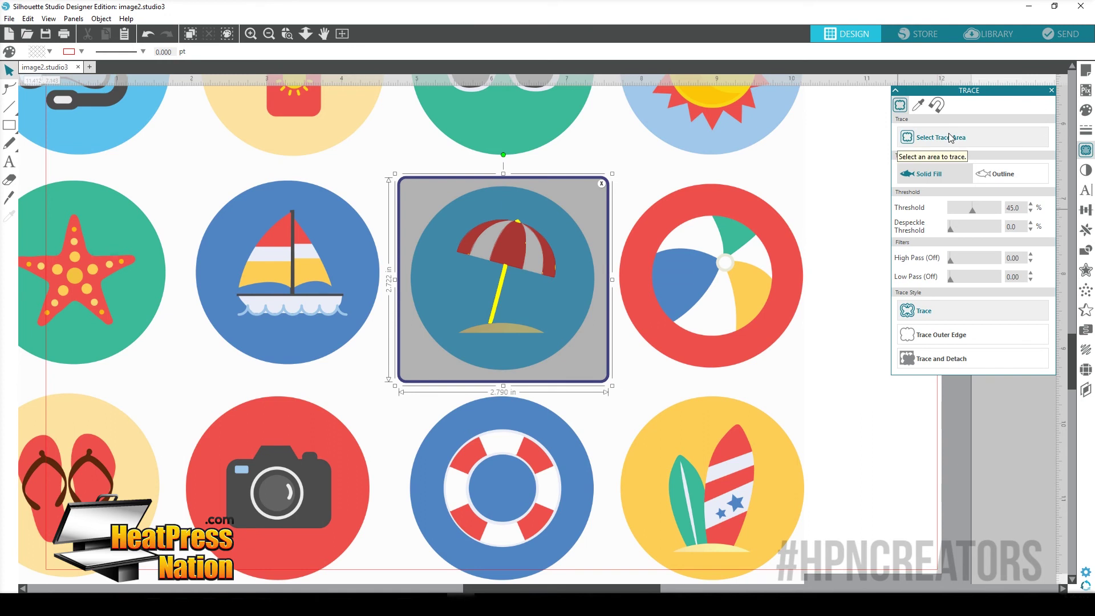
{"action": "left_click", "coordinate": [917, 109]}
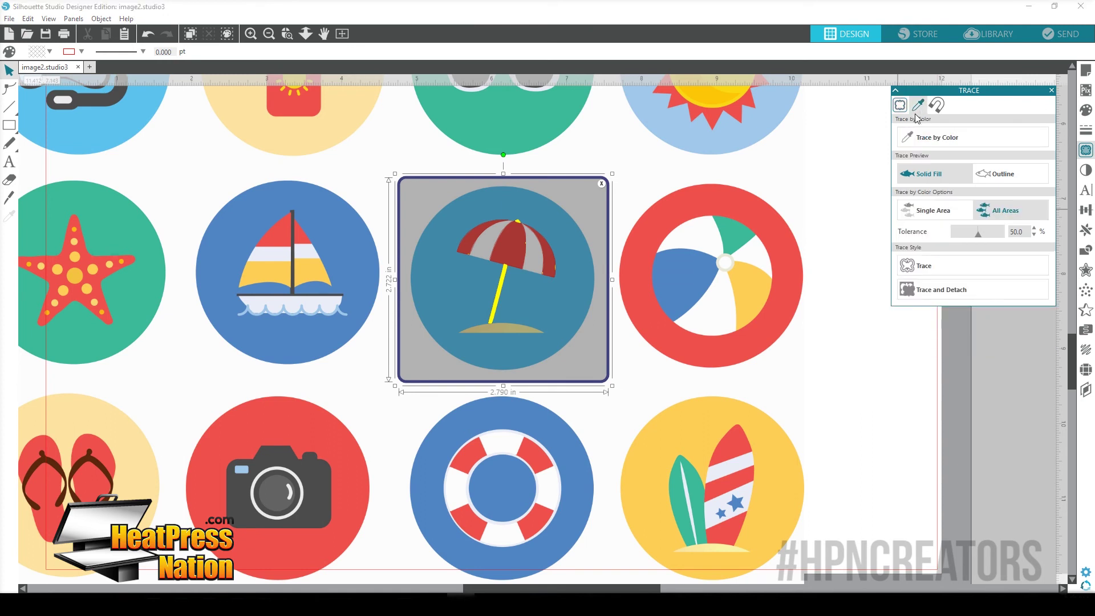
Sample a colour on the umbrella canopy and compare the Single Area and All Areas options
{"action": "left_click", "coordinate": [939, 138]}
{"action": "left_click", "coordinate": [490, 251]}
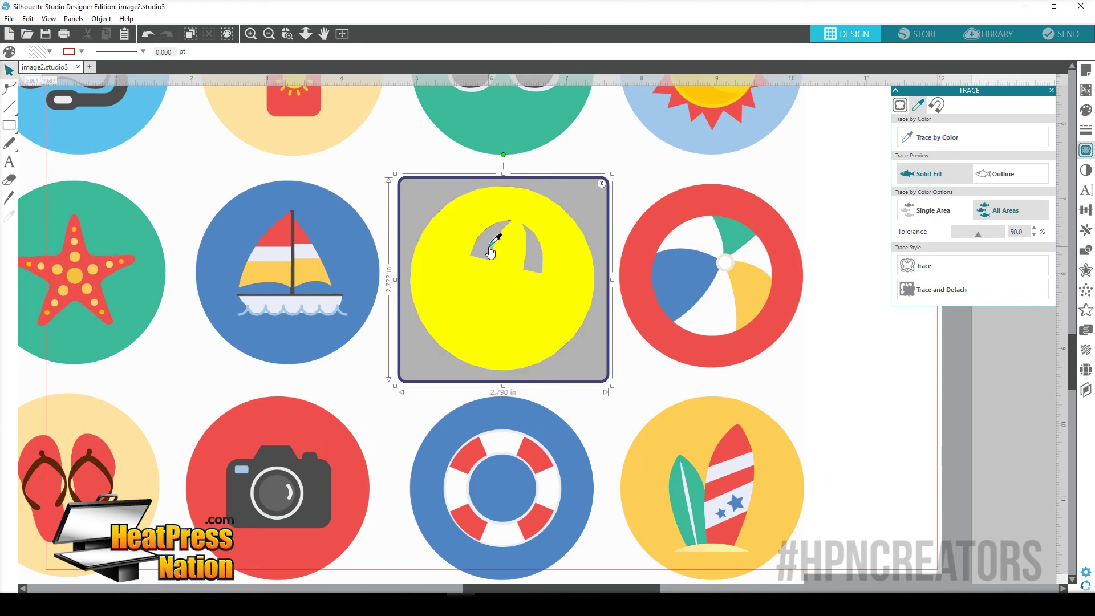
{"action": "left_click", "coordinate": [930, 210]}
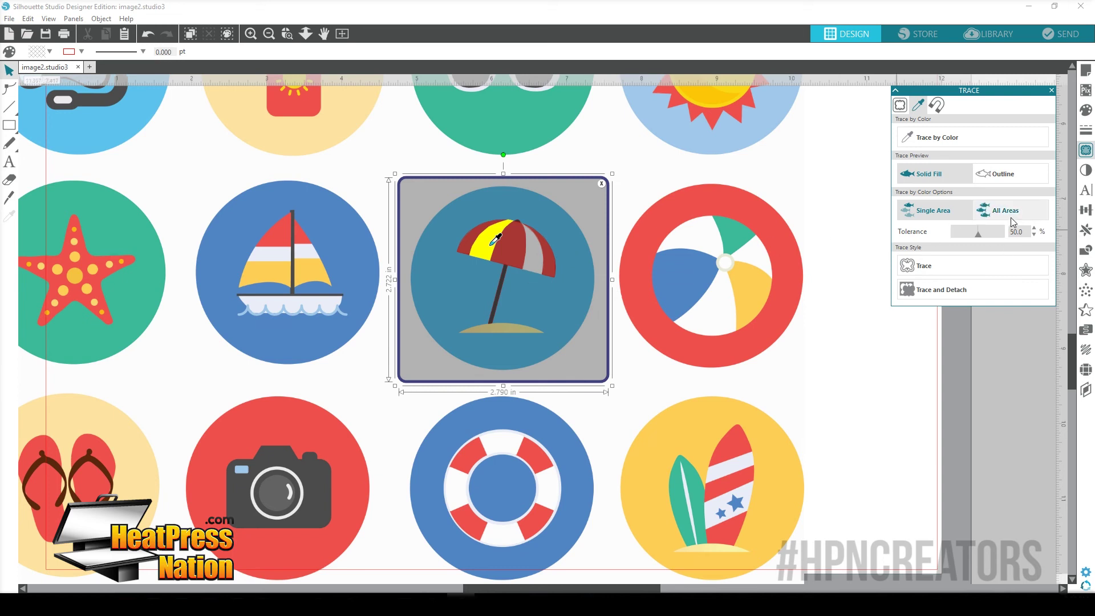
{"action": "left_click", "coordinate": [999, 208]}
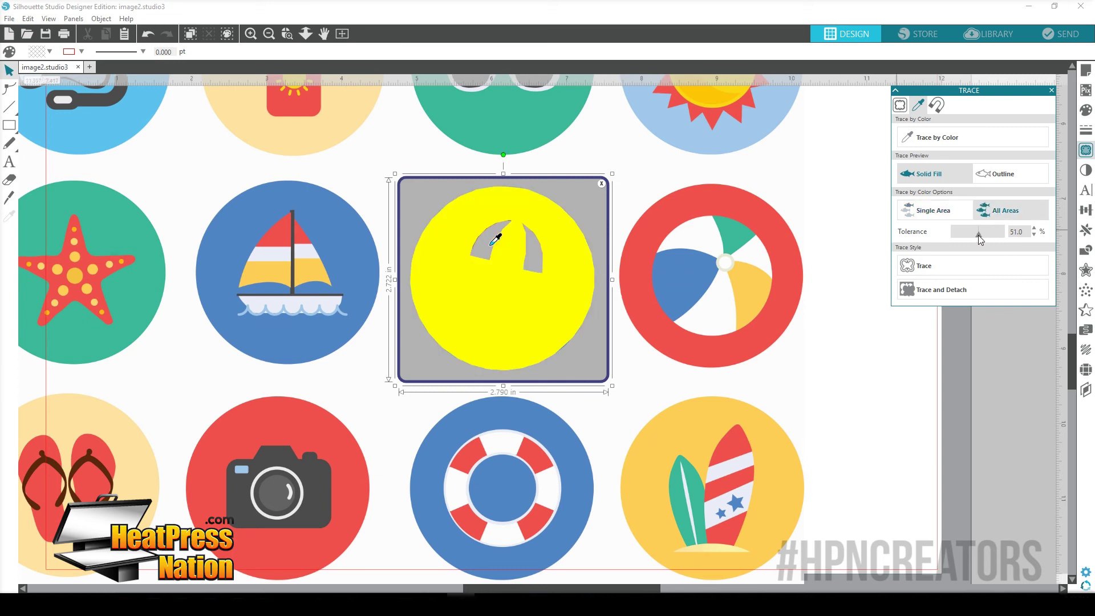
Trace one canopy panel as a single area at 31% tolerance and move the image off it
{"action": "mouse_move", "coordinate": [978, 235]}
{"action": "left_mouse_down"}
{"action": "mouse_move", "coordinate": [950, 240]}
{"action": "mouse_move", "coordinate": [1007, 239]}
{"action": "mouse_move", "coordinate": [993, 240]}
{"action": "left_mouse_up"}
{"action": "left_click", "coordinate": [936, 211]}
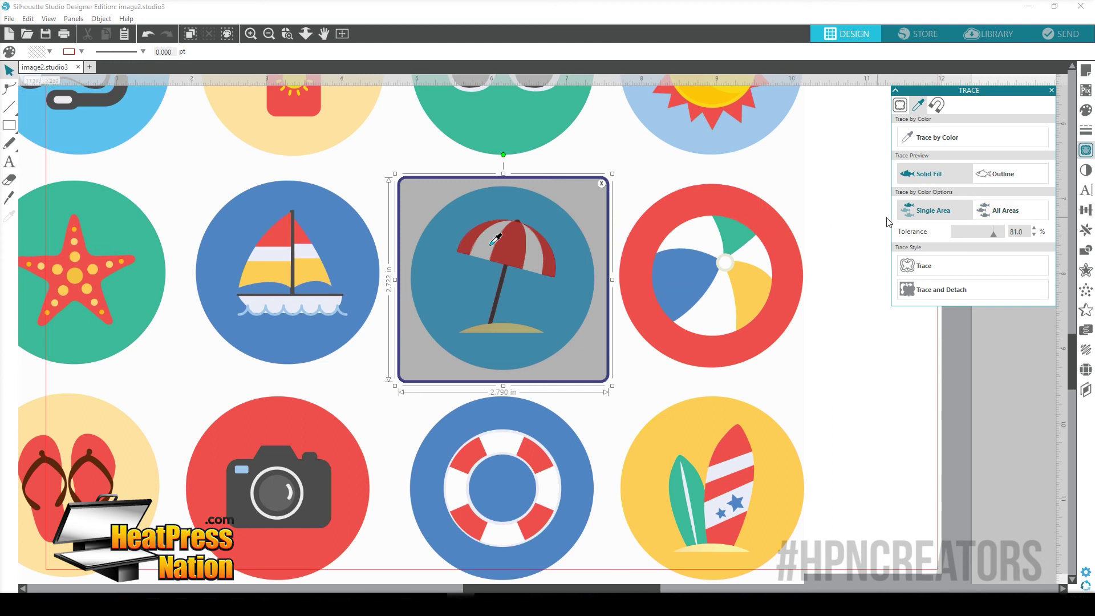
{"action": "left_click_drag", "start_coordinate": [991, 237], "coordinate": [969, 238]}
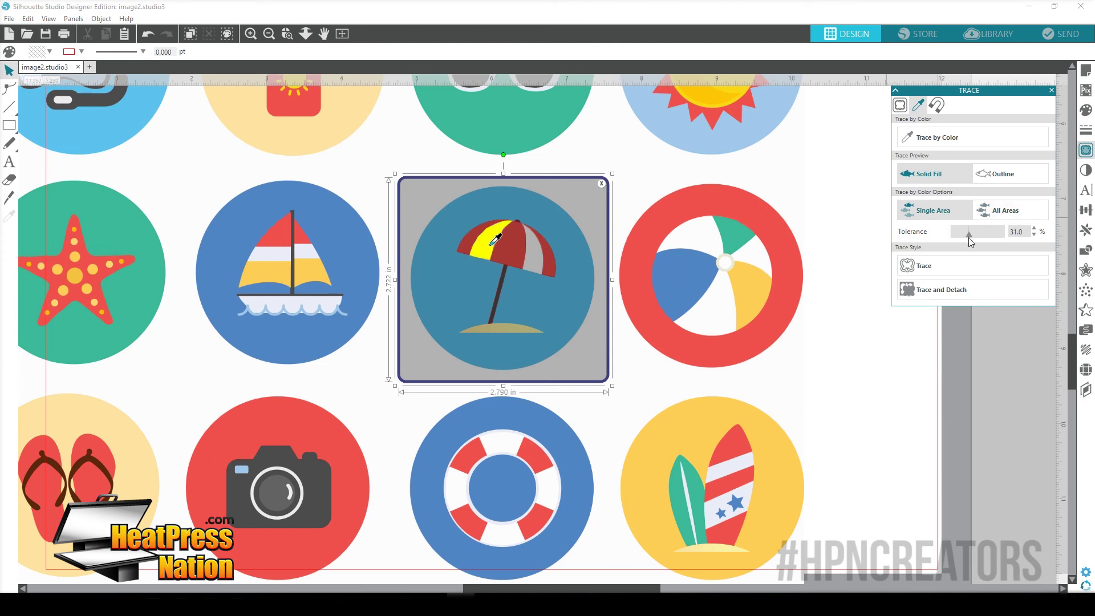
{"action": "left_click", "coordinate": [932, 266]}
{"action": "mouse_move", "coordinate": [535, 231]}
{"action": "left_mouse_down"}
{"action": "mouse_move", "coordinate": [630, 344]}
{"action": "mouse_move", "coordinate": [854, 535]}
{"action": "mouse_move", "coordinate": [865, 579]}
{"action": "mouse_move", "coordinate": [718, 326]}
{"action": "mouse_move", "coordinate": [541, 201]}
{"action": "mouse_move", "coordinate": [482, 180]}
{"action": "mouse_move", "coordinate": [478, 200]}
{"action": "mouse_move", "coordinate": [518, 188]}
{"action": "left_mouse_up"}
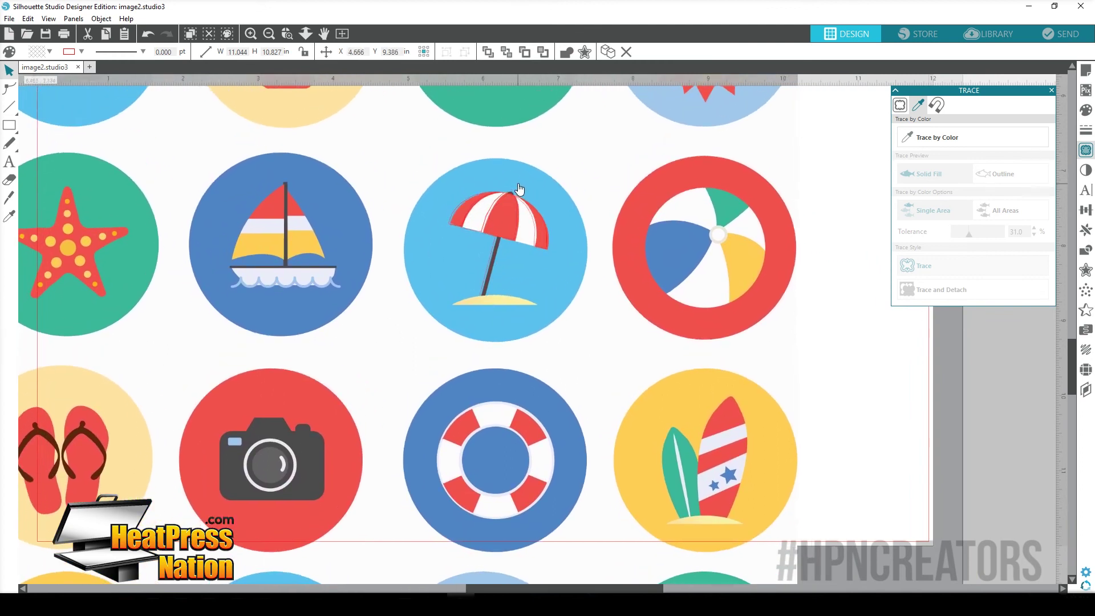
Deselect the umbrella image now resting back over its red cut lines
{"action": "key", "text": "Escape"}
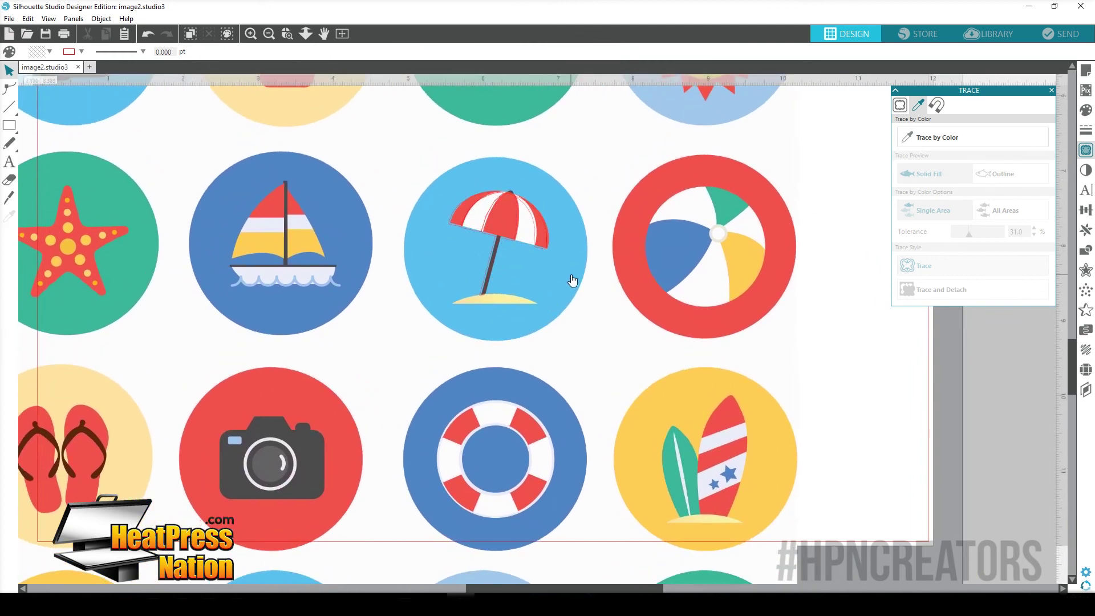